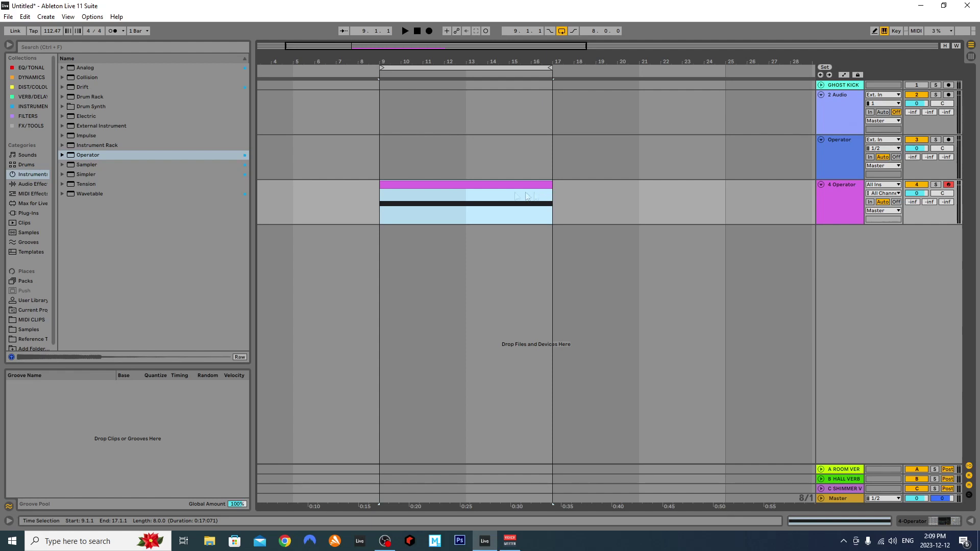
Step: Inspect the sustained note in the 4 Operator track's MIDI clip and play it back with the Operator device shown
key(Right)
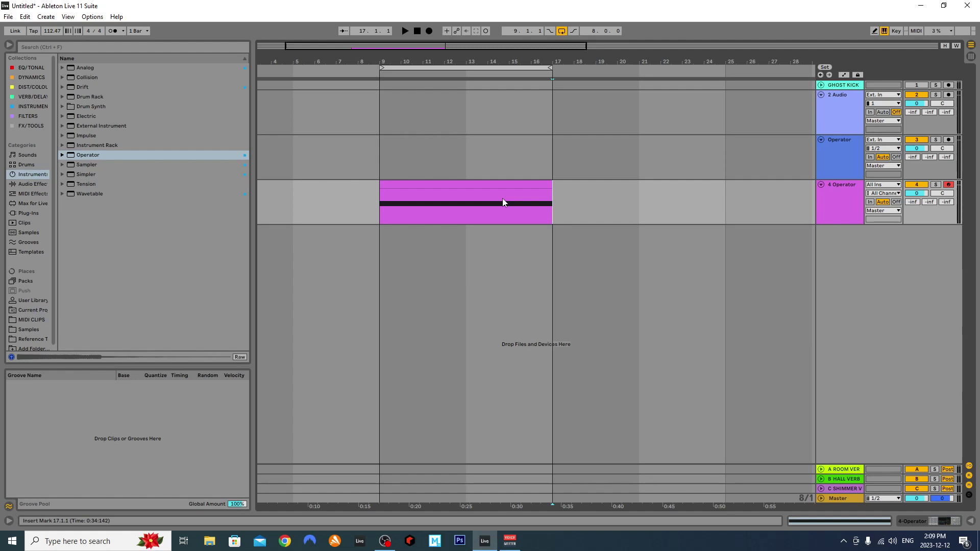
double_click(499, 190)
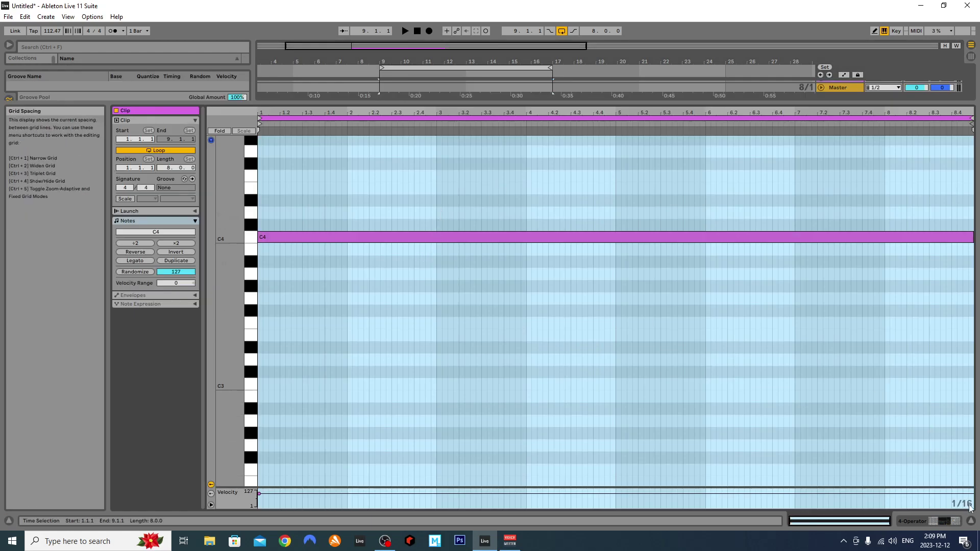
click(971, 521)
double_click(847, 203)
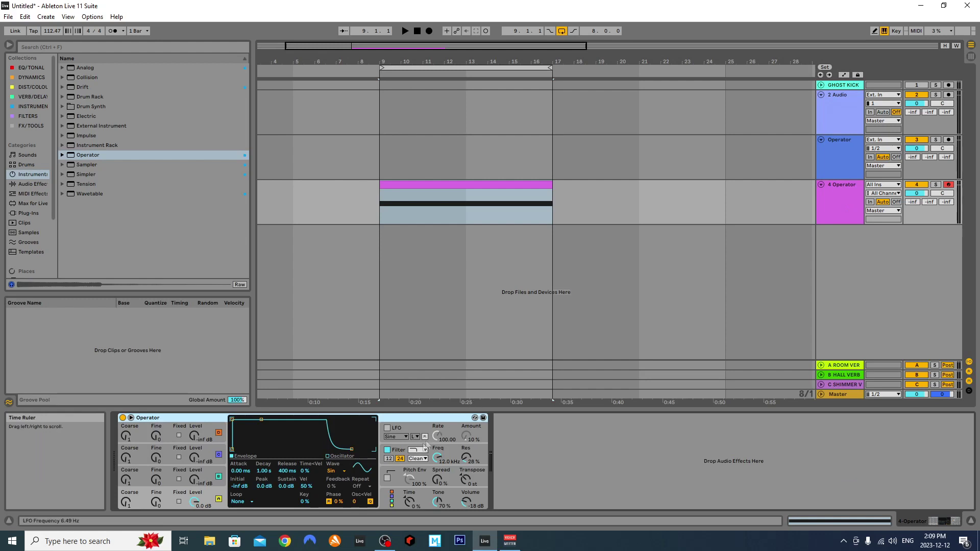
click(382, 208)
key(space)
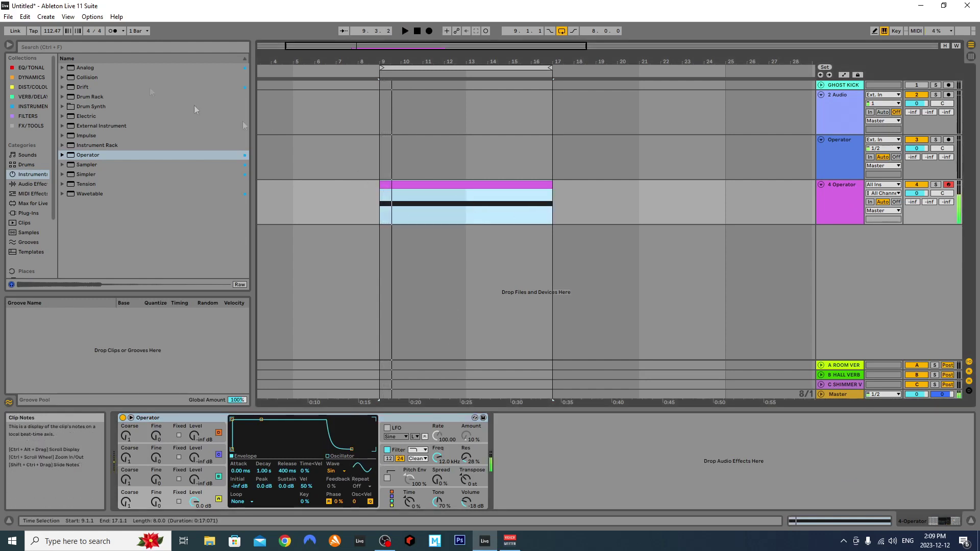
Step: Add an EQ Eight after Operator on the 4 Operator track and expand its frequency display
click(92, 69)
click(32, 67)
drag(79, 76, 561, 448)
key(space)
click(605, 430)
key(space)
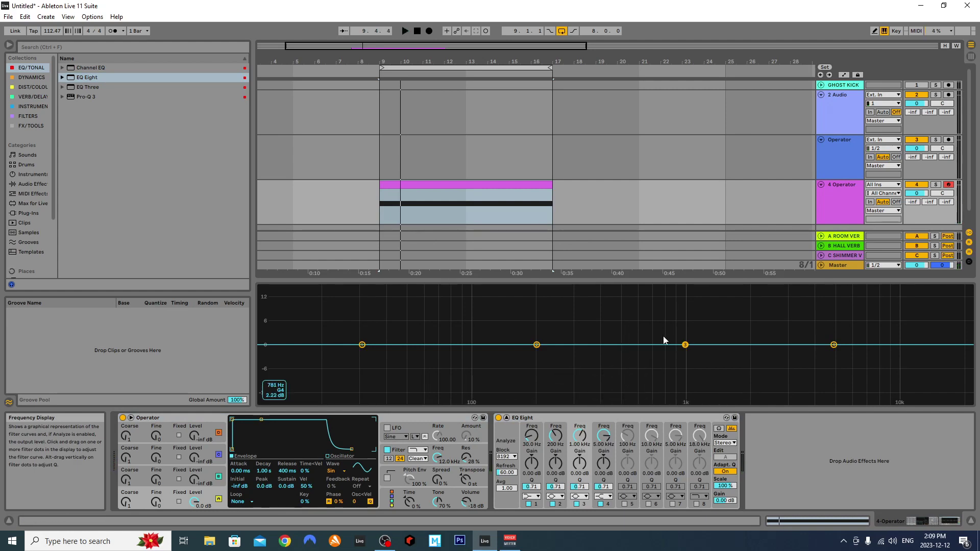
Step: Play the clip to view its spectrum in EQ Eight, and collapse the expanded frequency display
key(space)
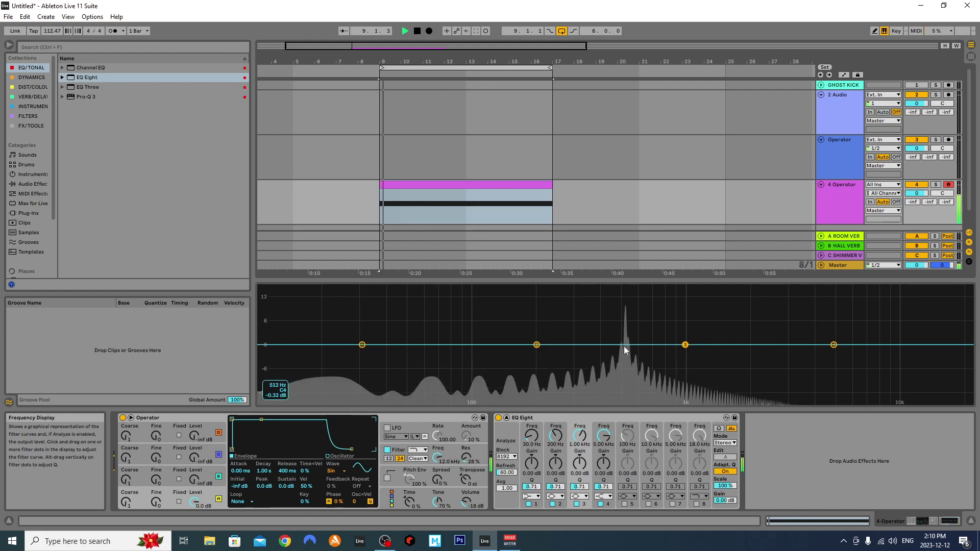
key(space)
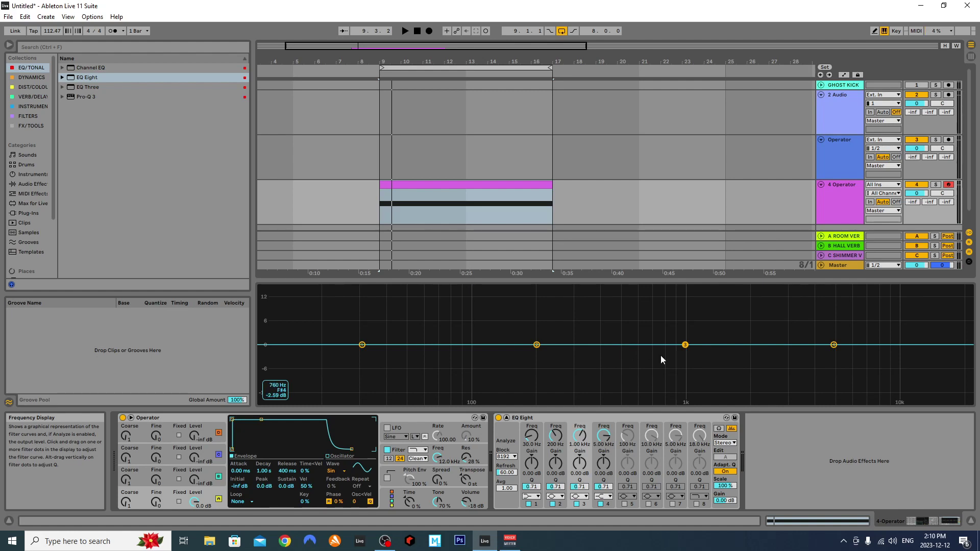
key(a)
key(ctrl+z)
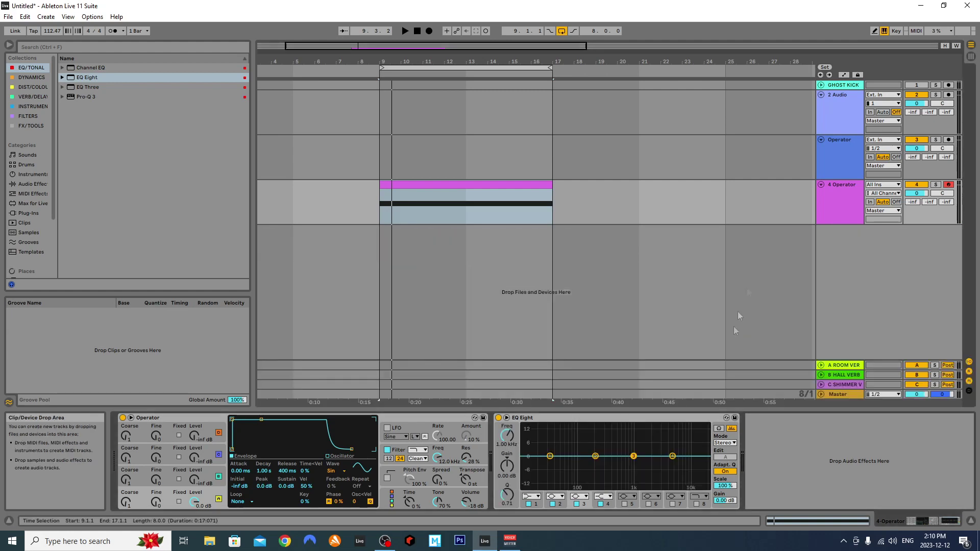
Step: Freeze the 4 Operator track and flatten it to audio
right_click(839, 207)
click(856, 268)
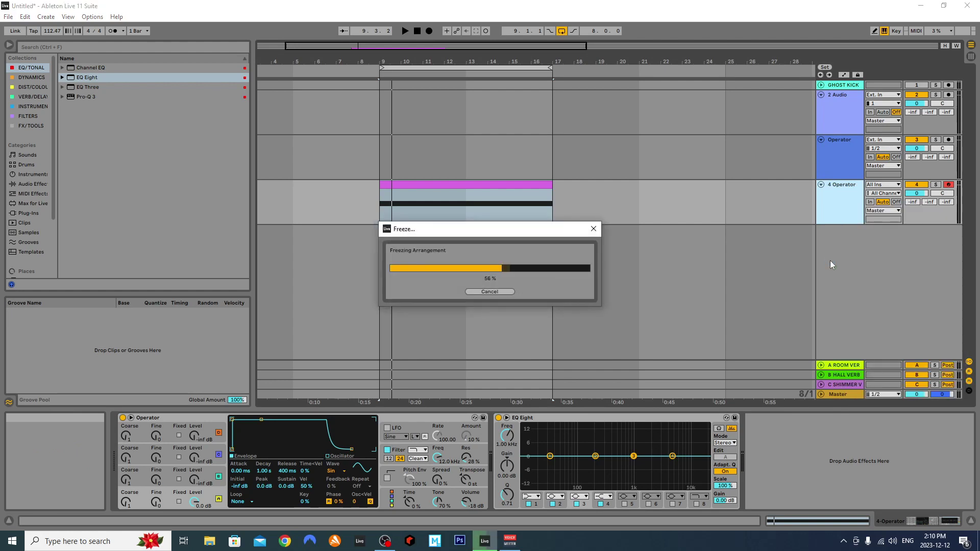
right_click(825, 206)
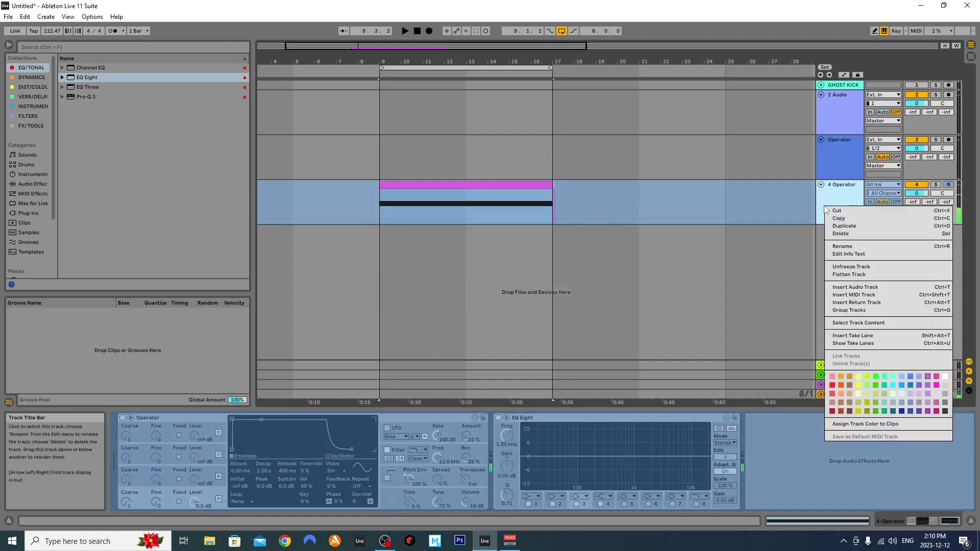
click(847, 274)
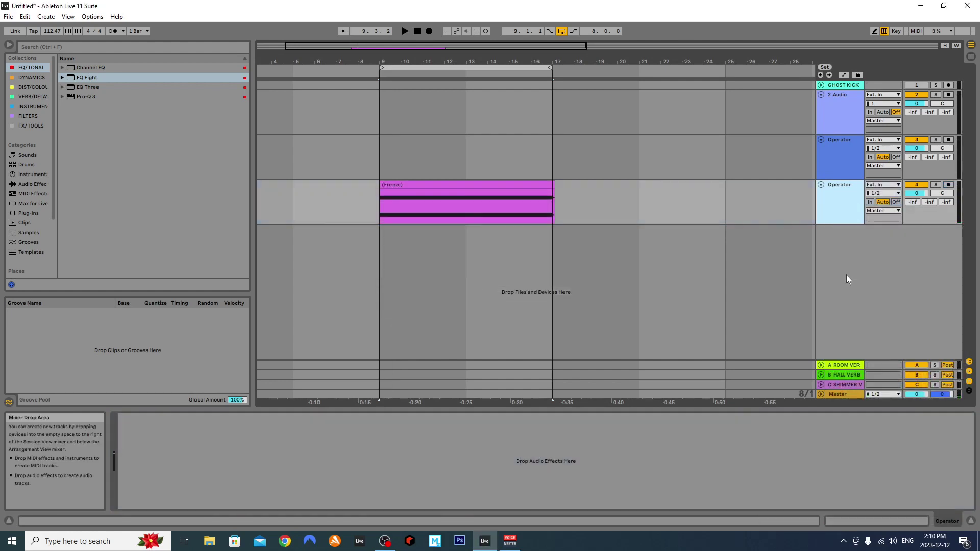
Step: Examine the shape of individual wave cycles in the flattened clip on the Operator track
double_click(433, 183)
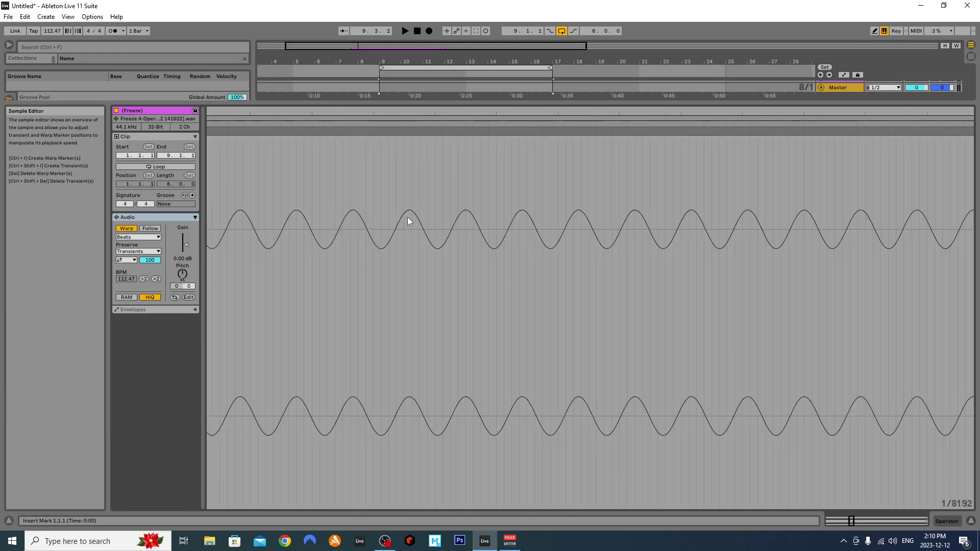
scroll(360, 231, up, 1)
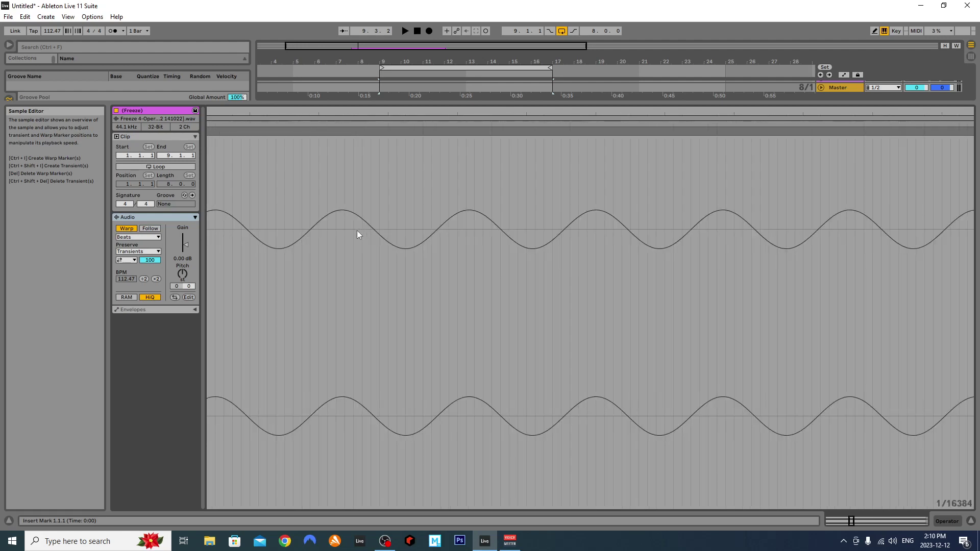
scroll(357, 234, down, 1)
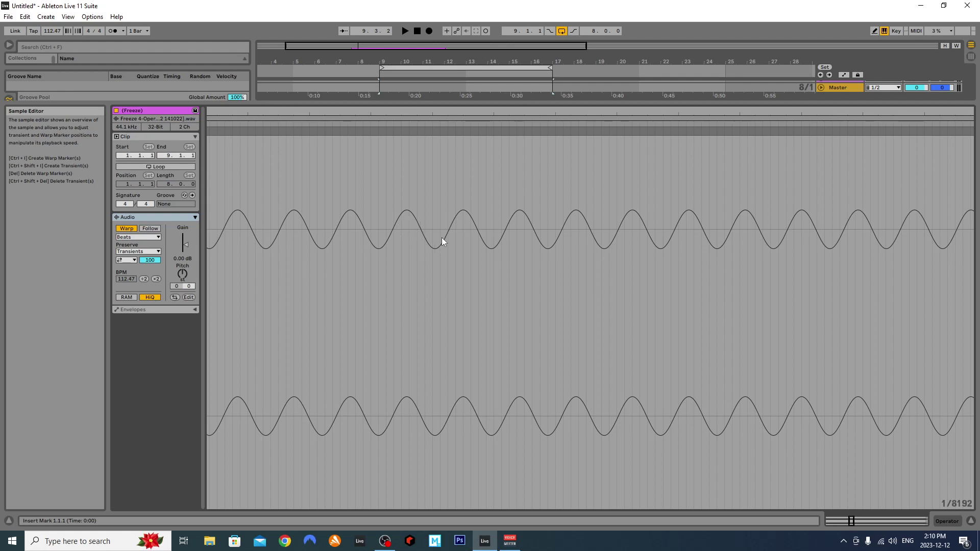
scroll(353, 225, up, 2)
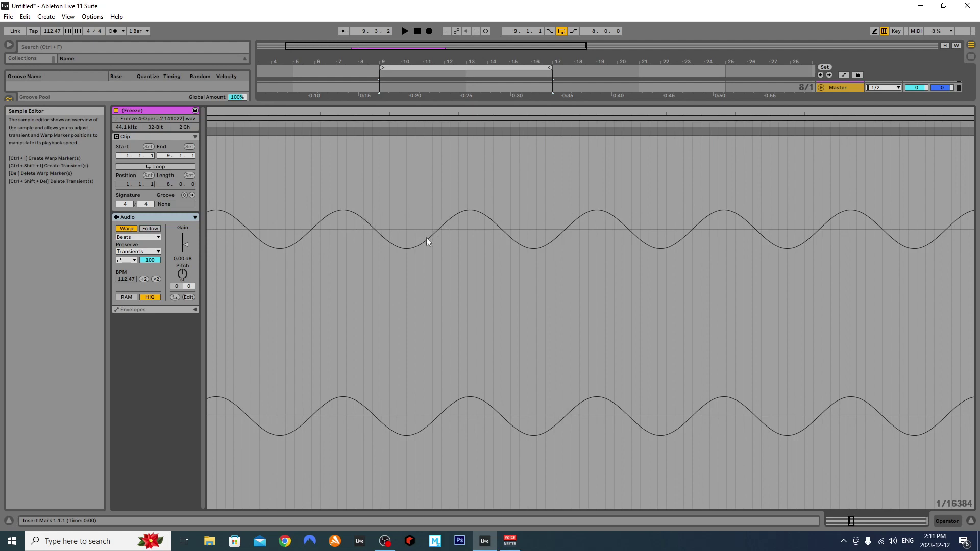
scroll(433, 230, down, 1)
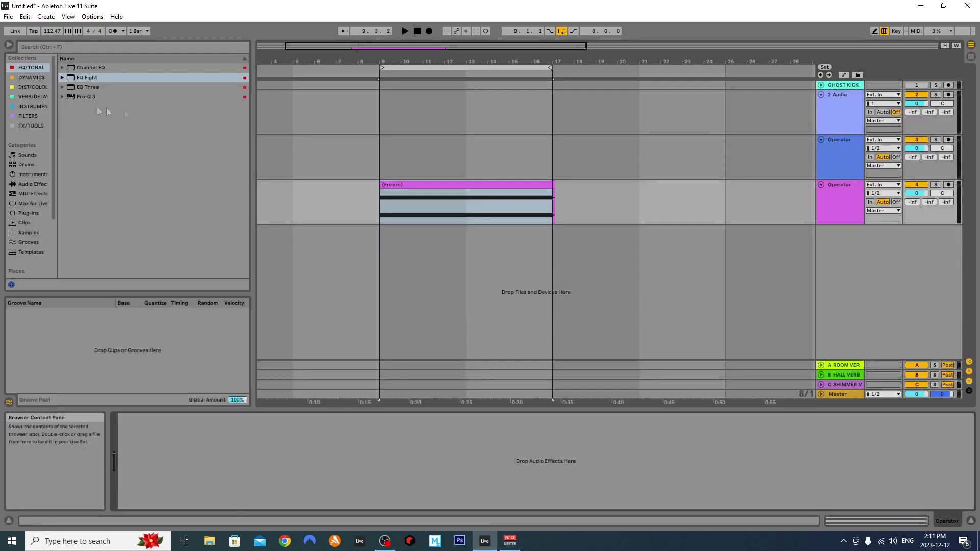
Step: Add KClip Zero from the dynamics collection to the flattened Operator track and close its plug-in window
click(33, 87)
click(419, 189)
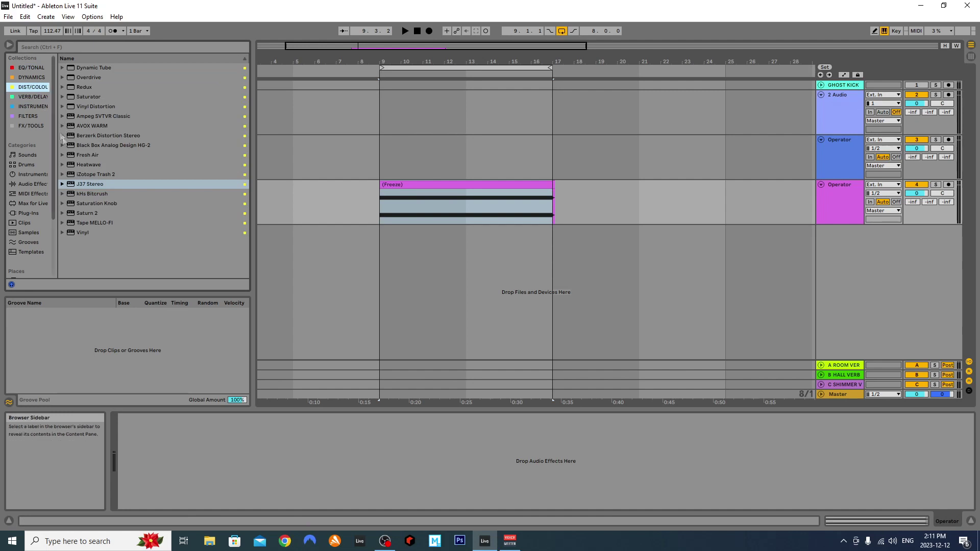
click(26, 77)
drag(94, 137, 269, 465)
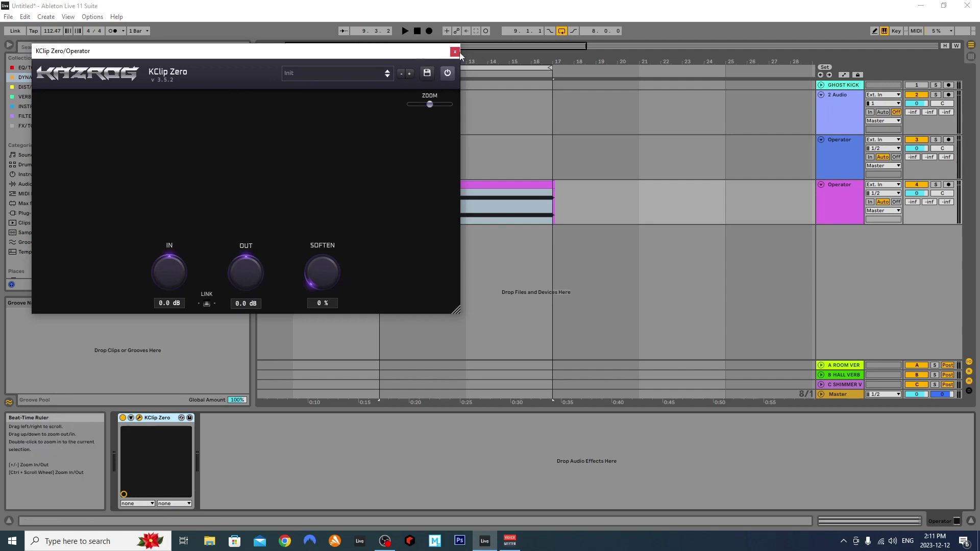
click(454, 52)
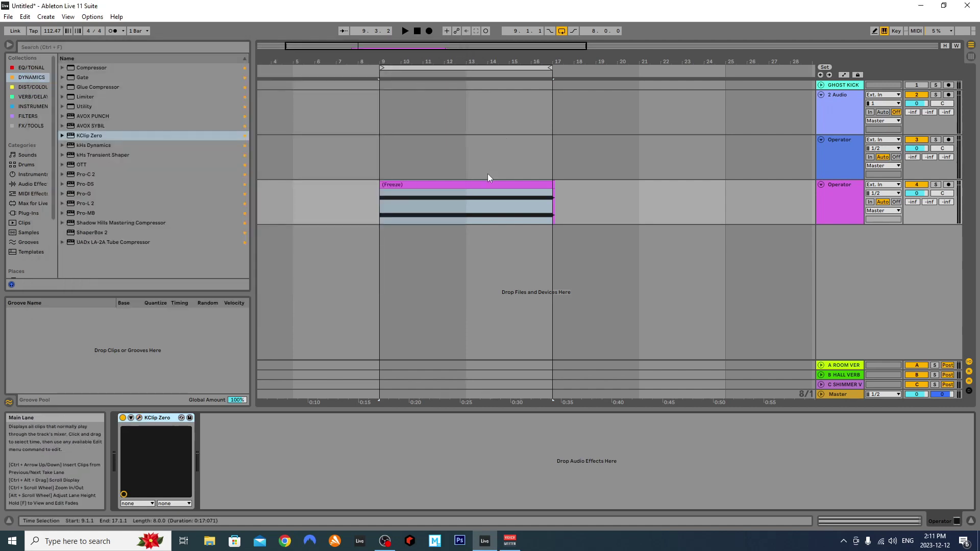
Step: Inspect the unclipped wave peaks of the flattened audio clip up close and return to the arrangement
click(473, 203)
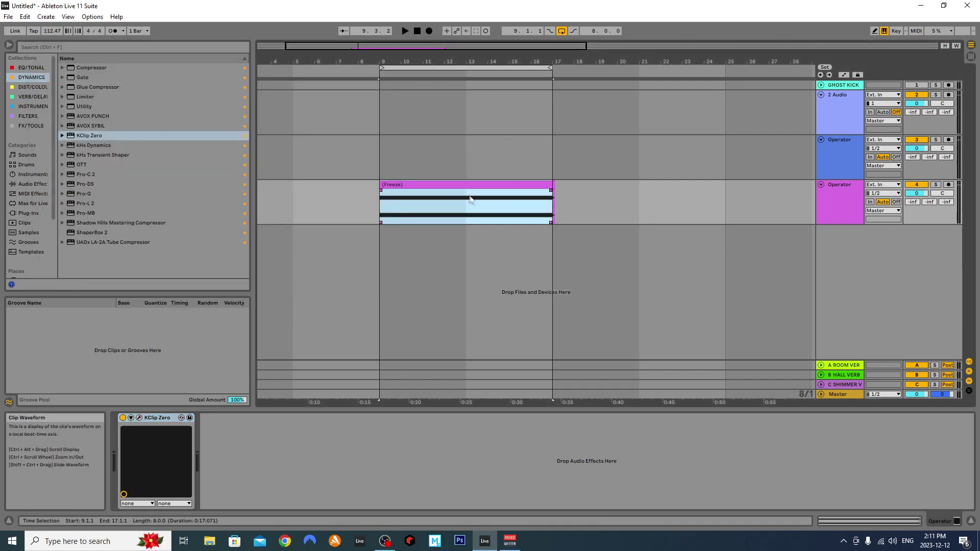
double_click(473, 202)
scroll(445, 222, up, 10)
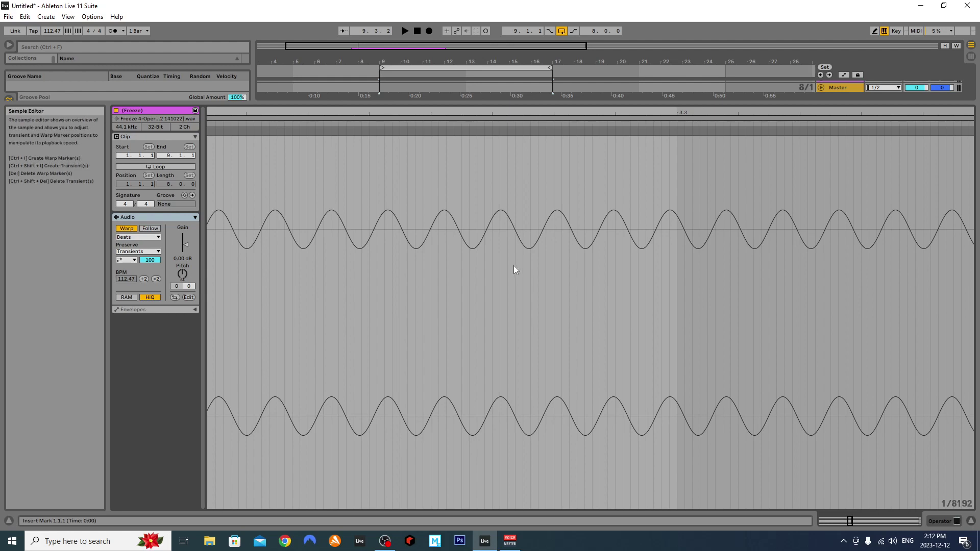
key(ctrl+alt+l)
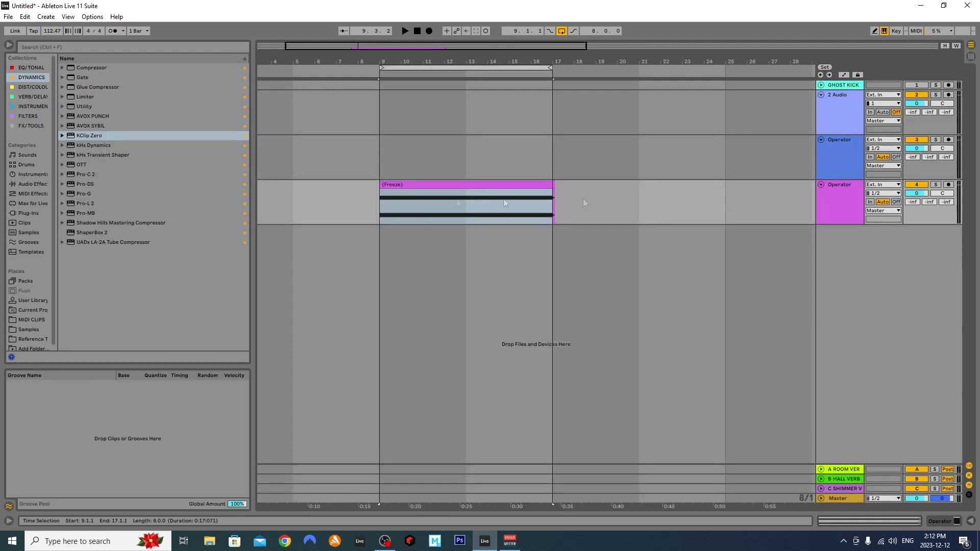
Step: Link KClip Zero's input and output gains and drive the input to 15.6 dB while playing the clip
double_click(862, 225)
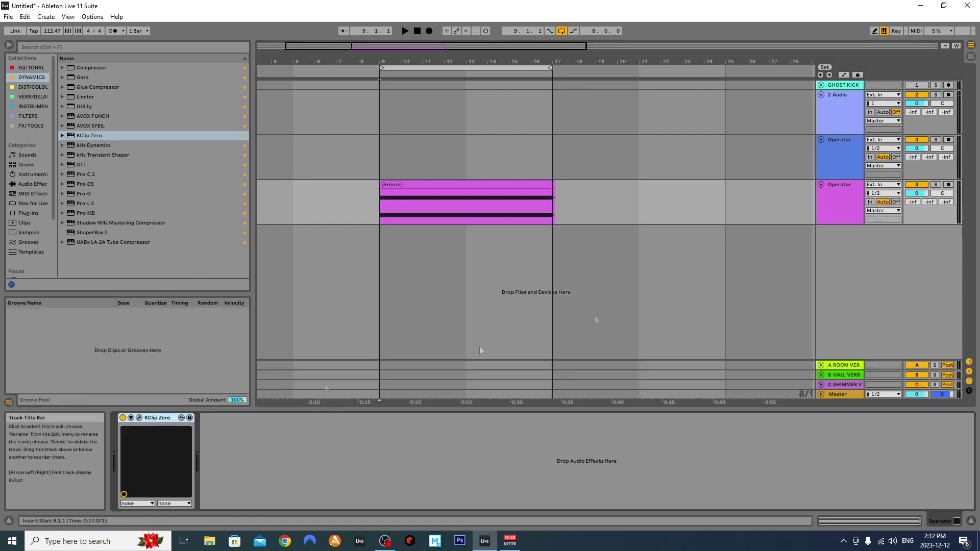
click(139, 418)
key(space)
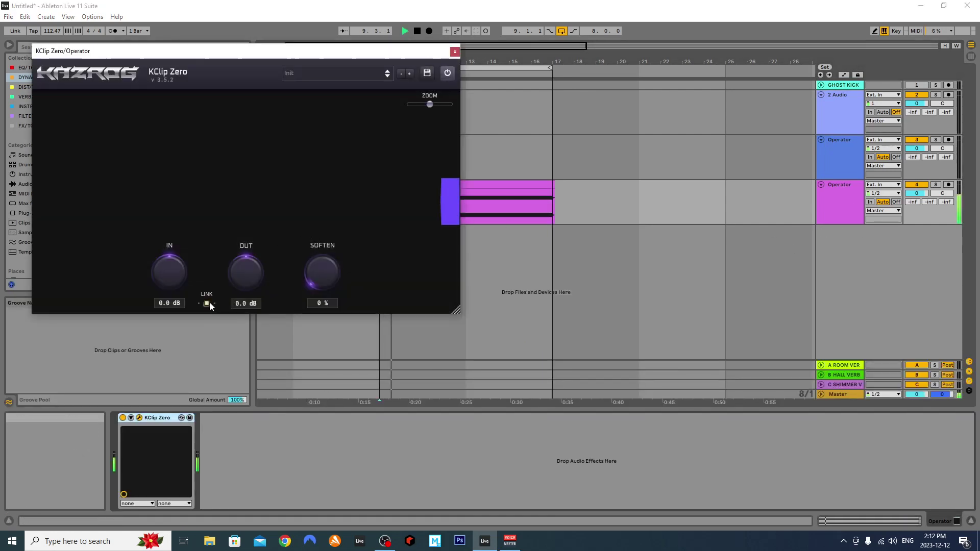
key(space)
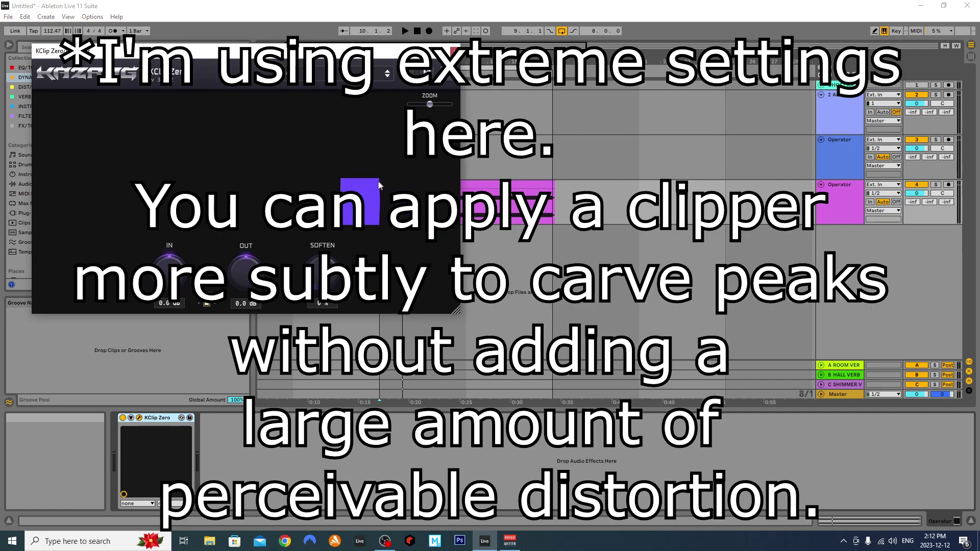
key(space)
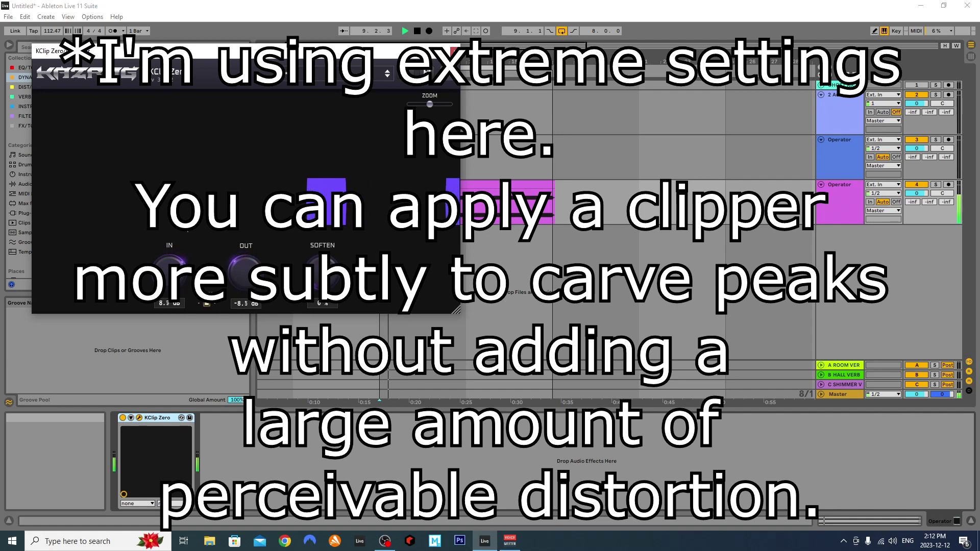
key(space)
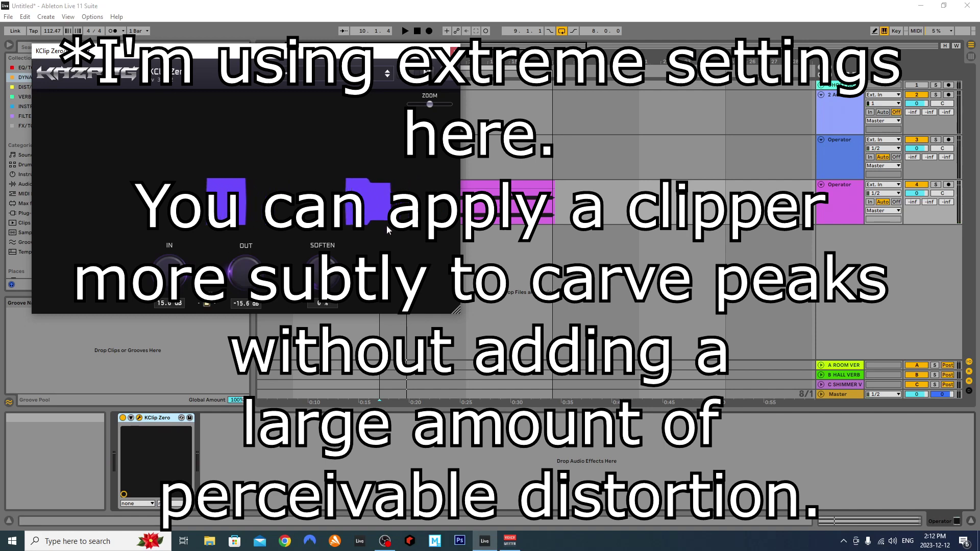
Step: Insert a new audio track below the flattened Operator track
right_click(835, 200)
click(913, 389)
right_click(861, 201)
click(859, 273)
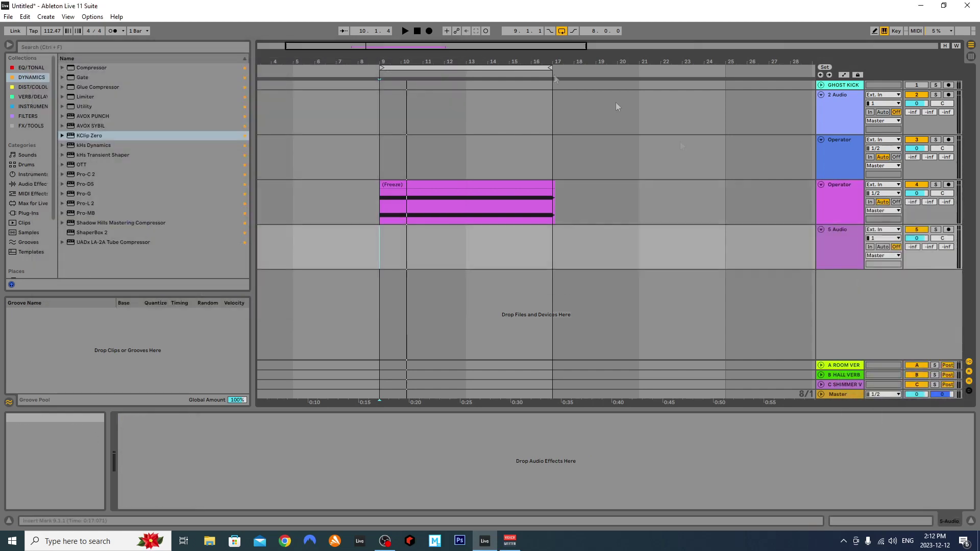
Step: Set the new audio track's input to Resampling, arm it for recording and solo the flattened Operator track
click(883, 229)
click(883, 241)
click(948, 229)
click(935, 185)
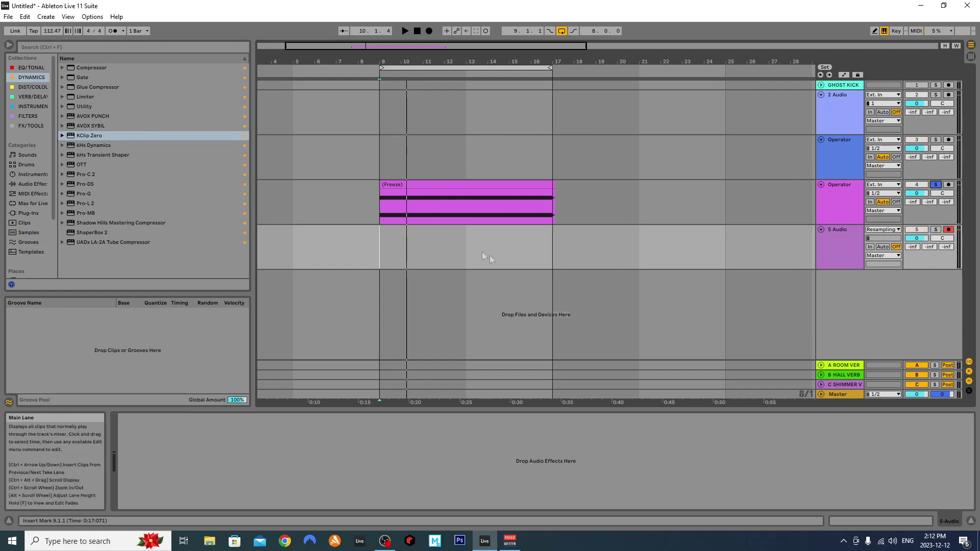
Step: Record about one bar of the clipped signal onto the 5 Audio track, starting at bar 9
click(383, 239)
click(429, 31)
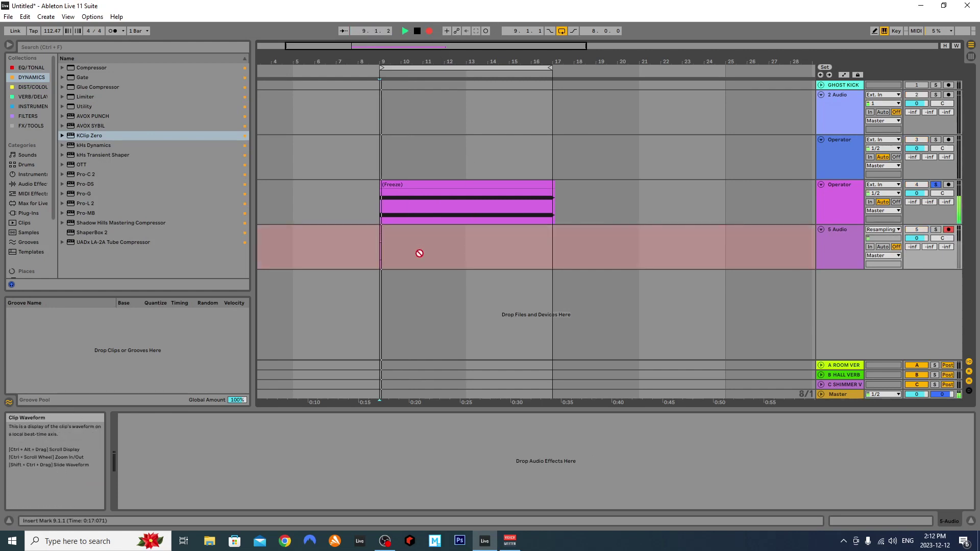
key(space)
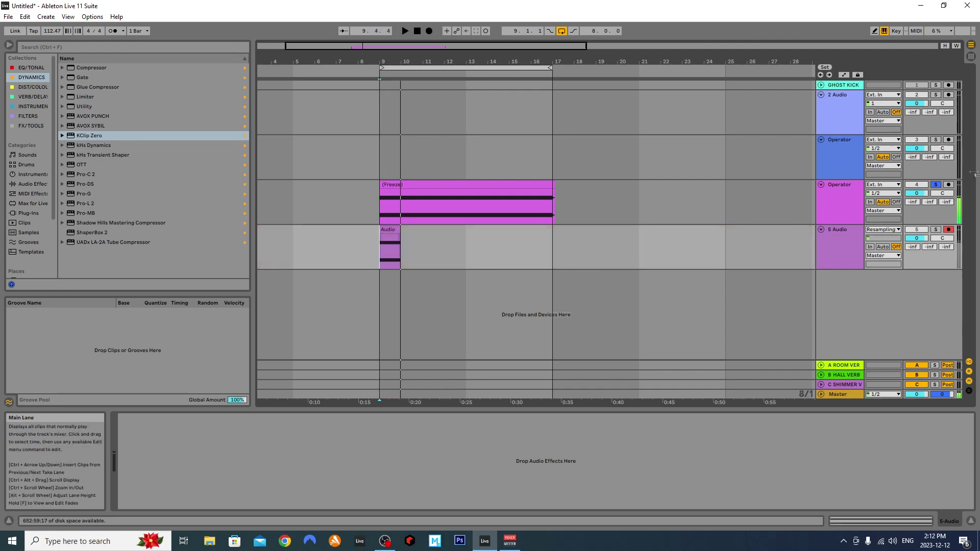
Step: Examine the wave peaks of the resampled clip on the 5 Audio track at close range
double_click(392, 229)
scroll(365, 249, up, 5)
scroll(365, 250, up, 1)
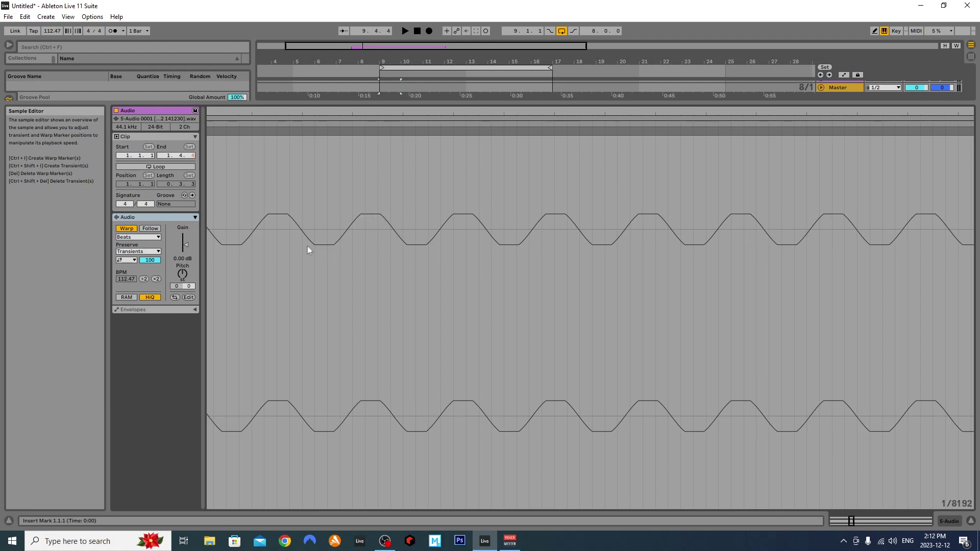
scroll(312, 247, up, 1)
scroll(306, 253, down, 1)
click(971, 522)
Step: Add an EQ Eight to the 5 Audio track and expand its frequency display
double_click(850, 259)
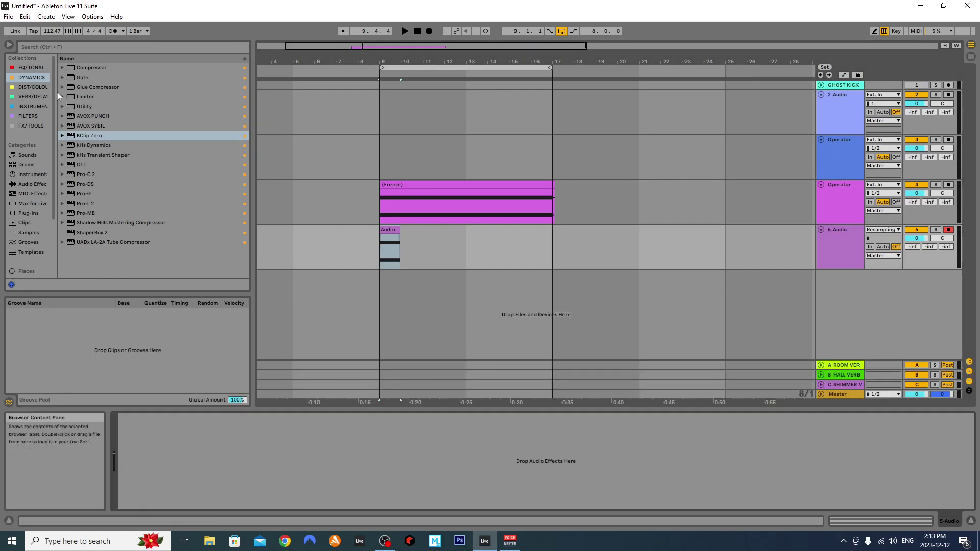
click(32, 67)
double_click(81, 78)
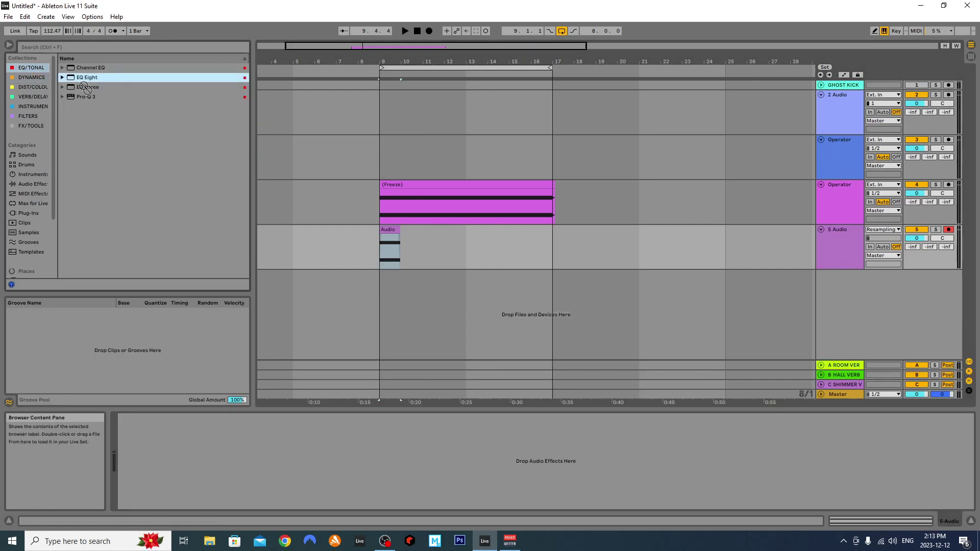
double_click(209, 438)
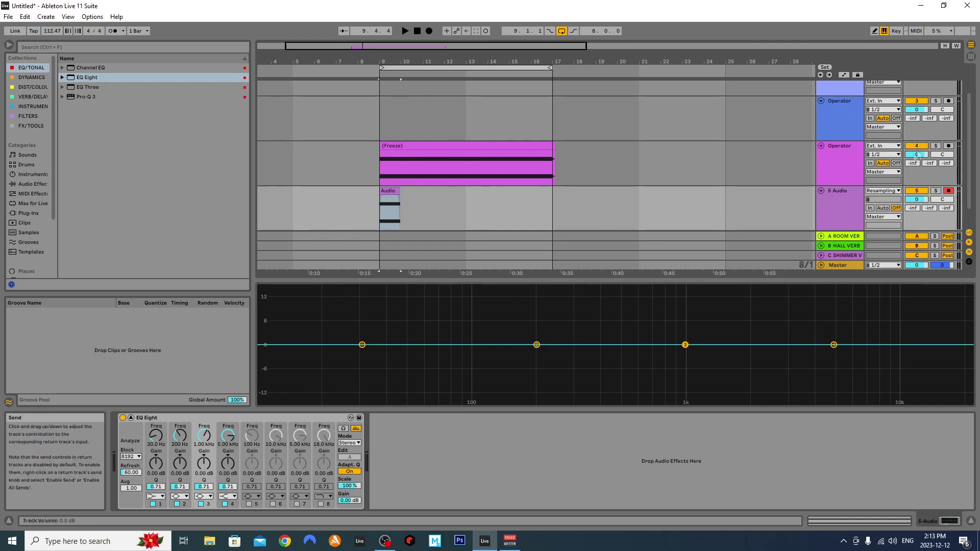
Step: Play back the resampled clip with the flattened Operator track deactivated and examine its spectrum in EQ Eight
key(space)
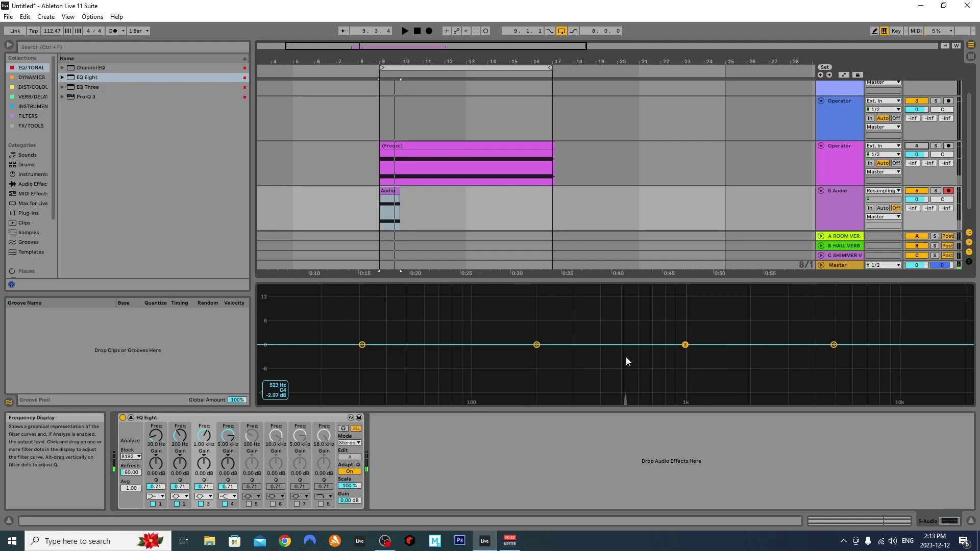
key(space)
key(space)
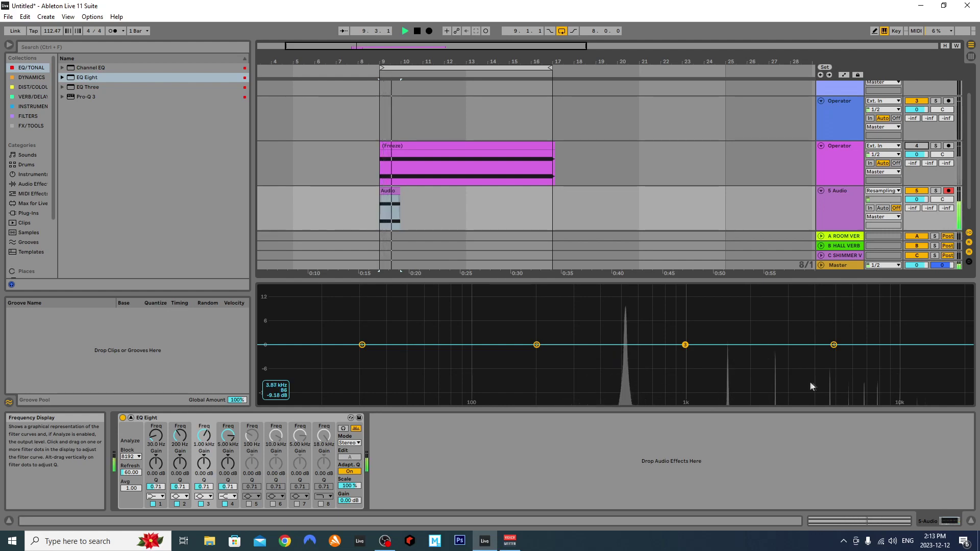
key(space)
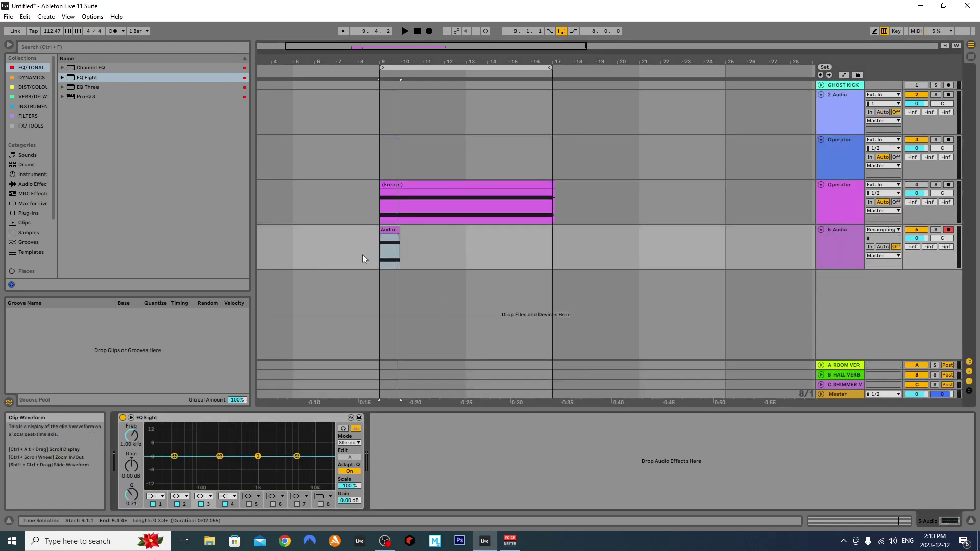
Step: Compare the close-up waveforms of the resampled clip on the 5 Audio track and the frozen clip on the Operator track
double_click(388, 250)
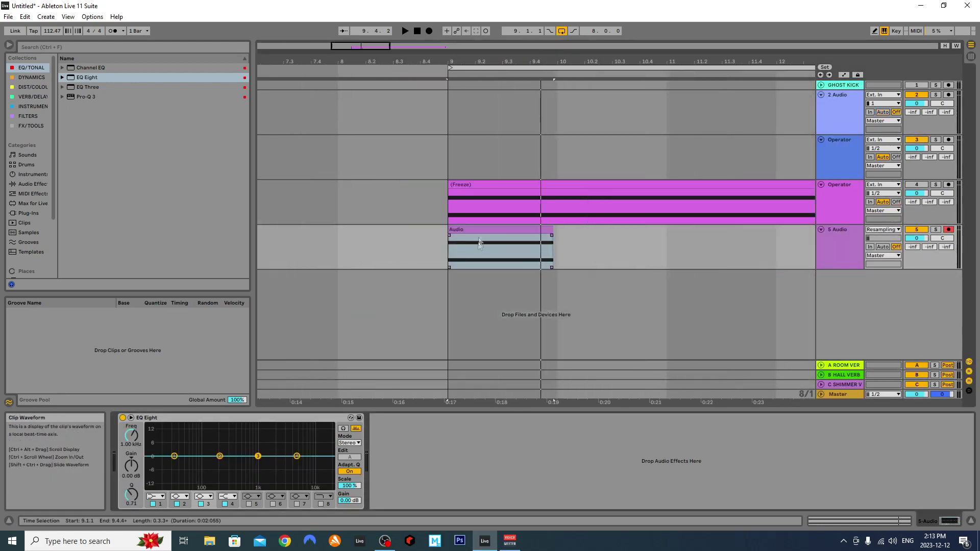
scroll(480, 227, up, 7)
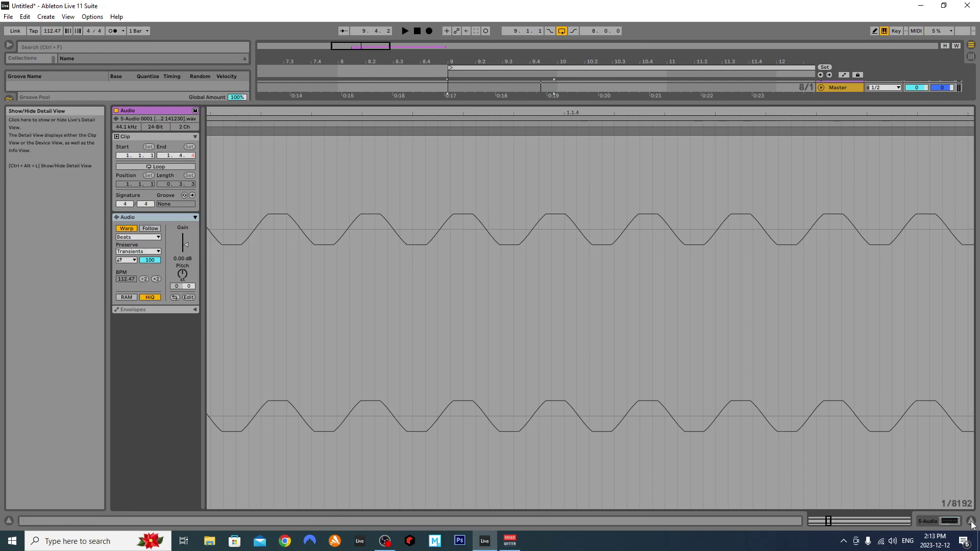
key(ctrl+alt+l)
double_click(514, 183)
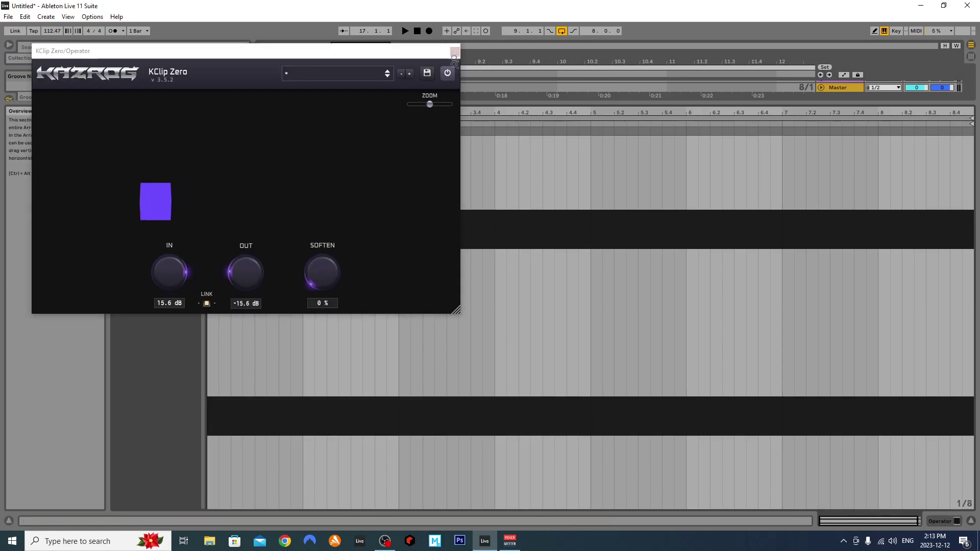
scroll(366, 249, up, 5)
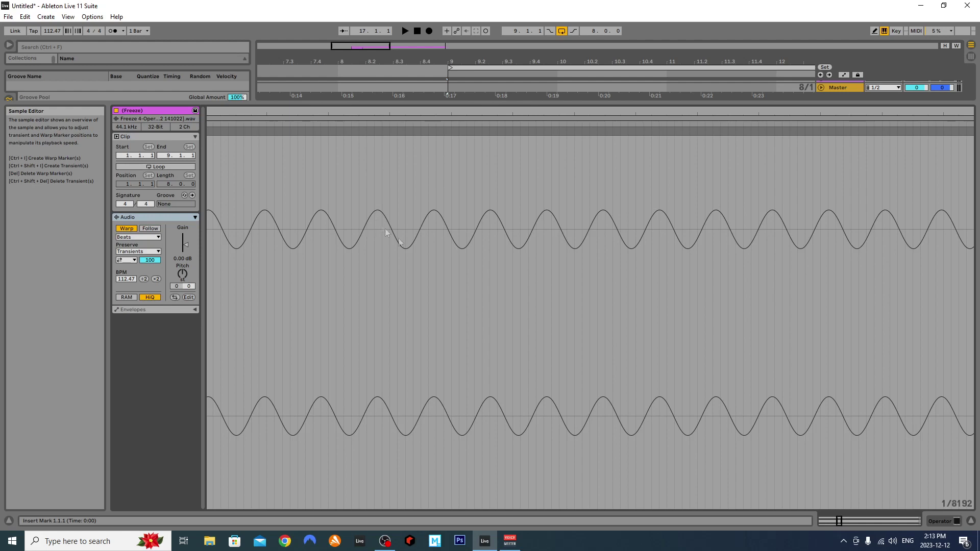
key(ctrl+alt+l)
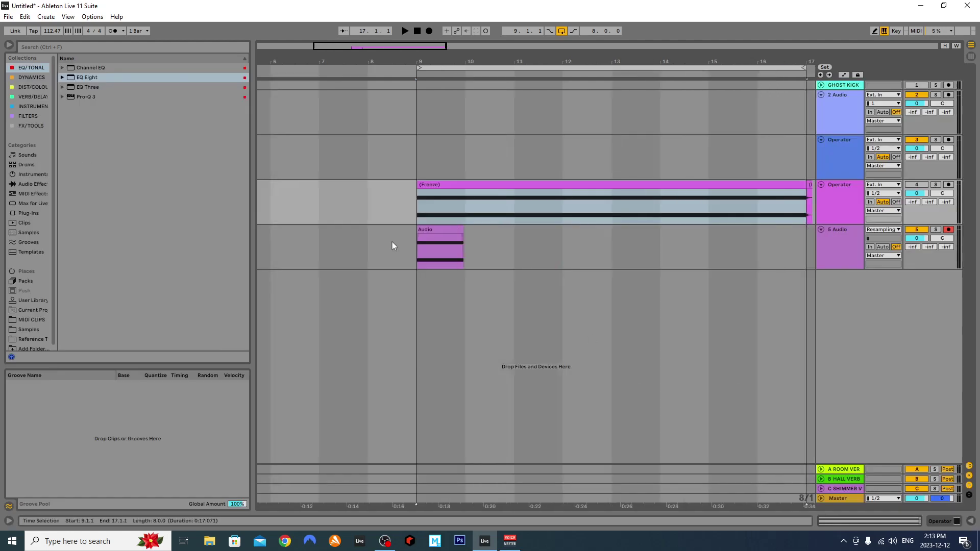
scroll(391, 241, down, 3)
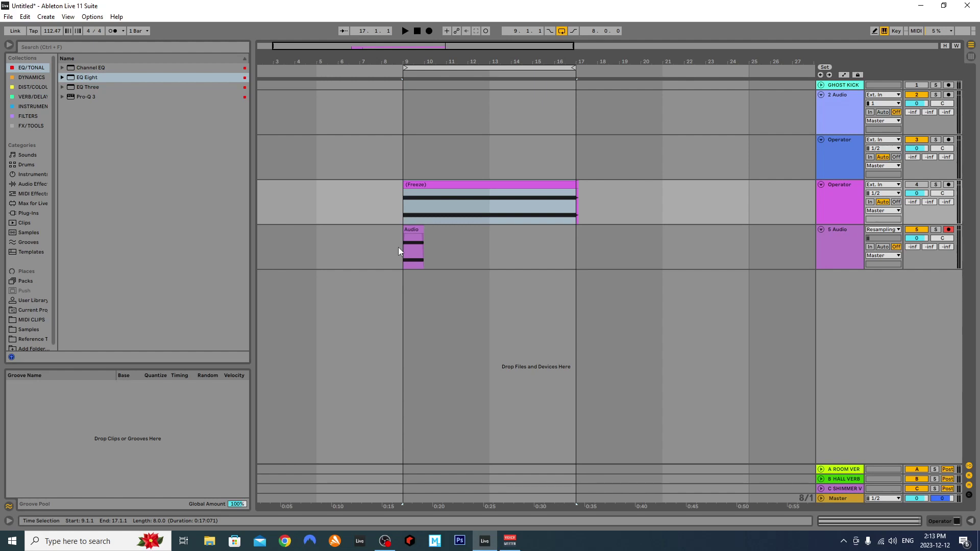
Step: Search the Samples folder in the browser for "clap"
click(398, 247)
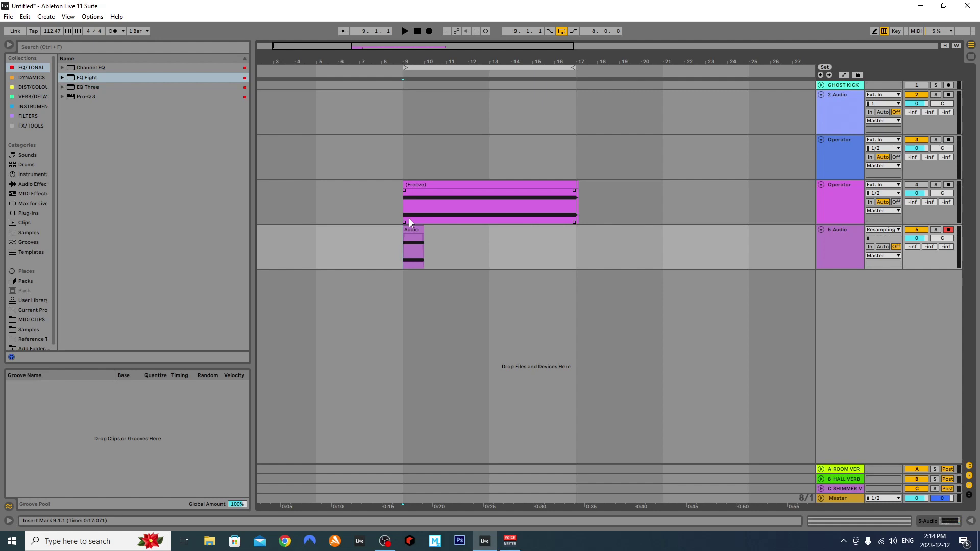
ctrl+scroll(409, 219, up, 5)
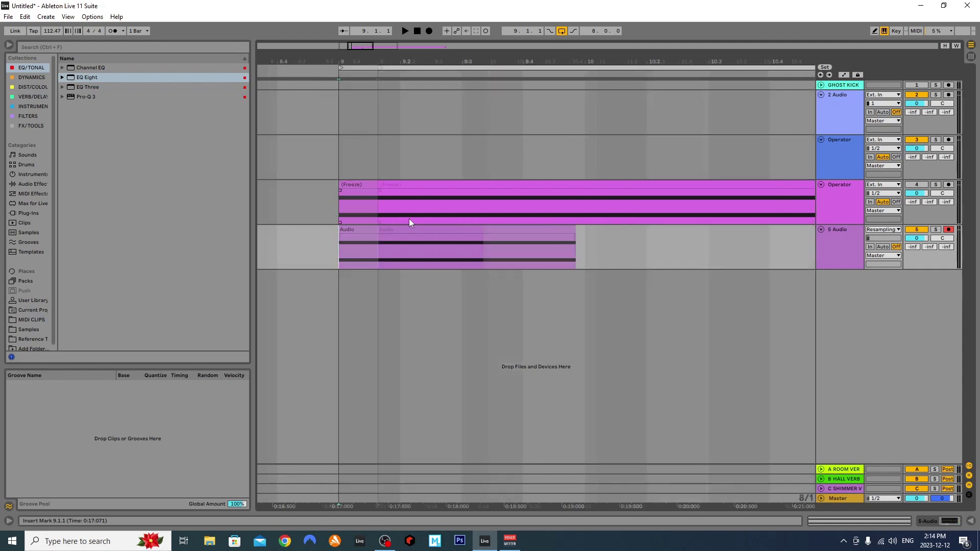
click(838, 252)
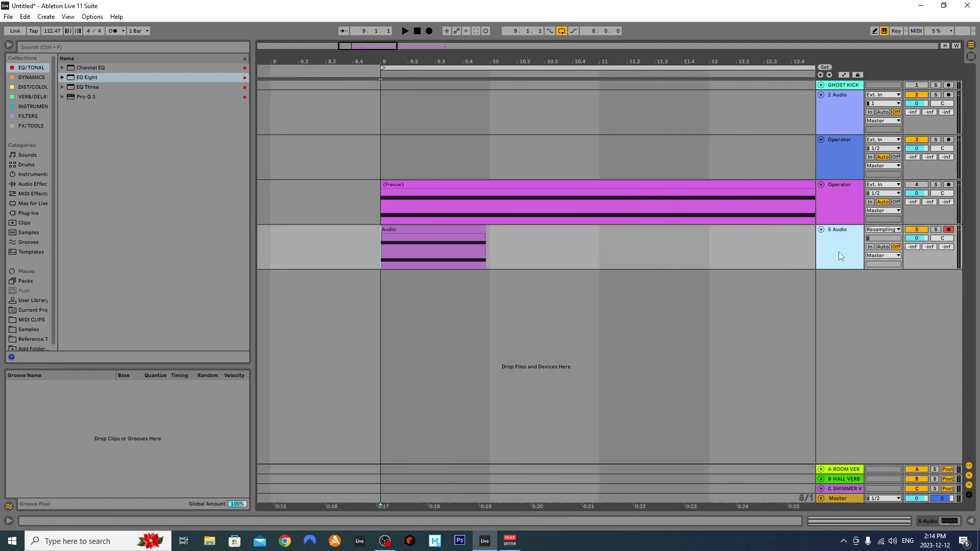
scroll(40, 194, down, 1)
click(29, 326)
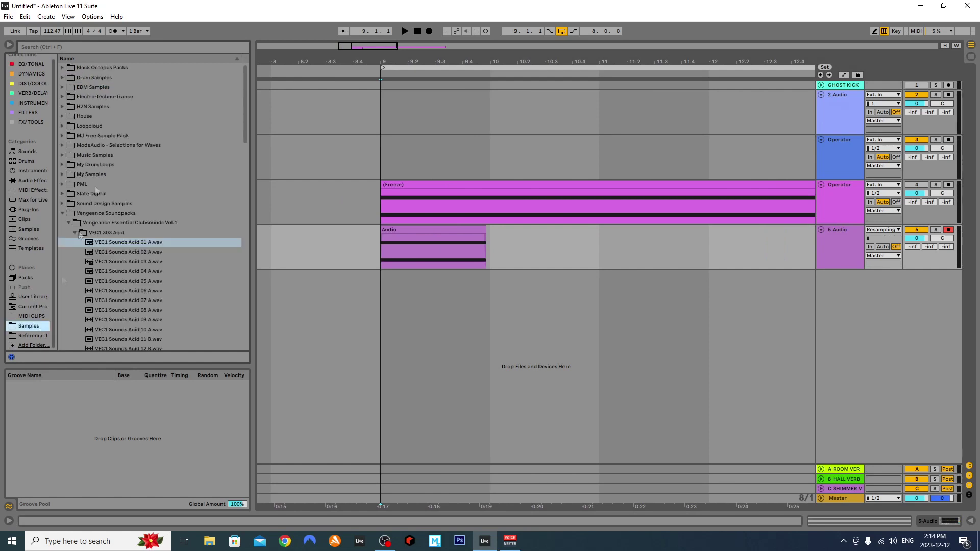
click(127, 48)
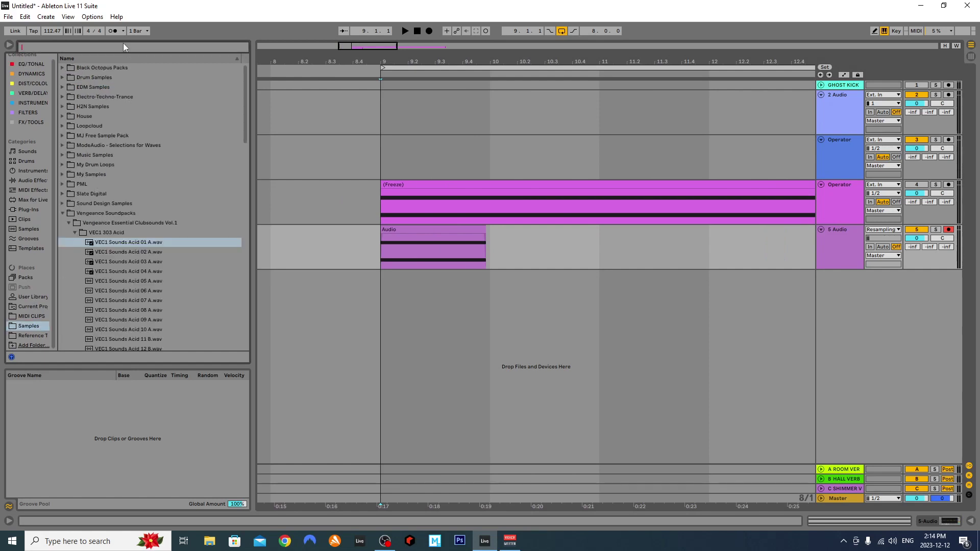
text(clap)
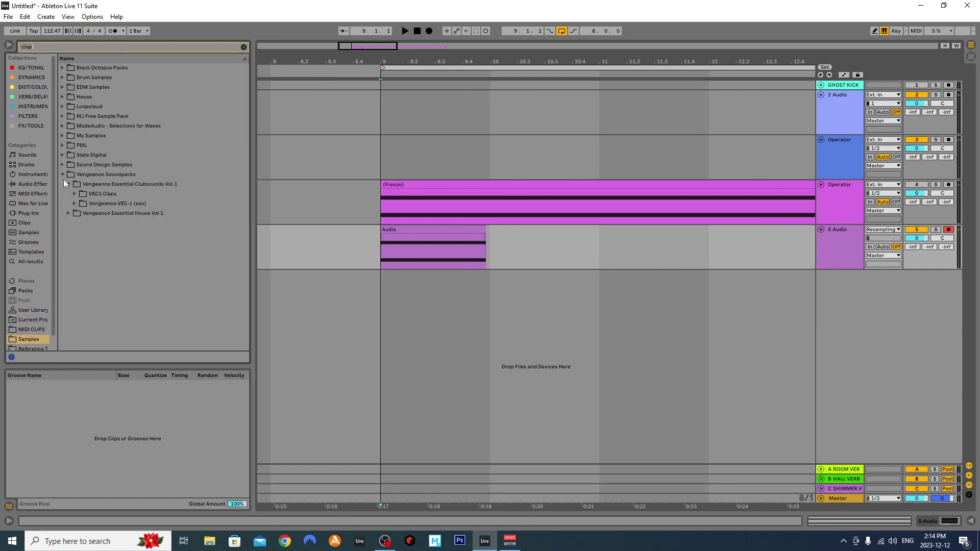
click(62, 164)
click(69, 175)
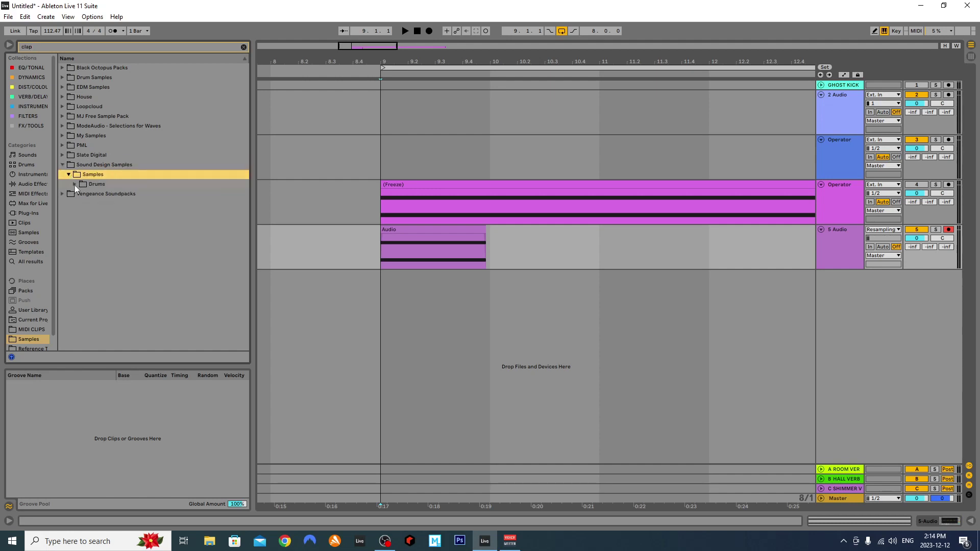
click(74, 184)
click(80, 195)
click(62, 165)
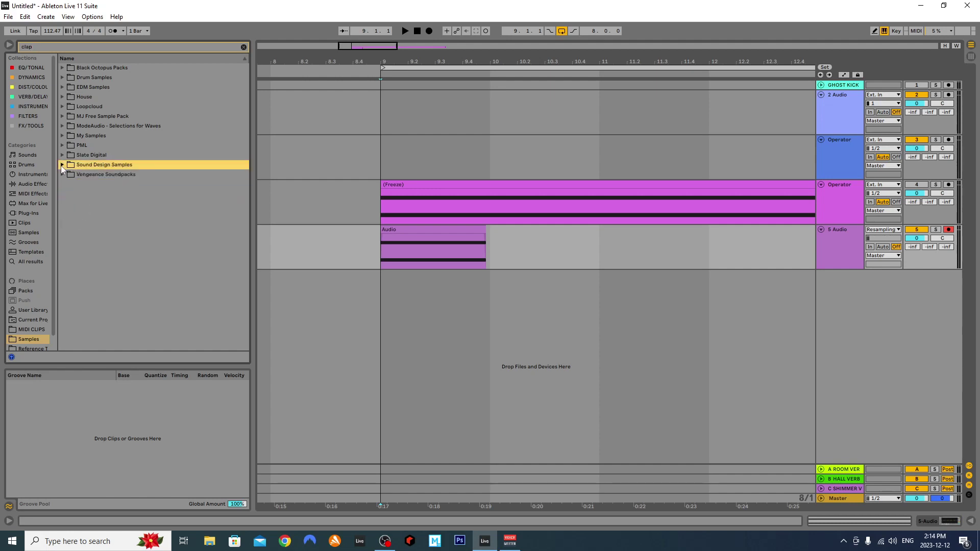
Step: Open the House Claps folder inside Slate Digital's SD_EDM_SamplePack, under Samples, Drums and One Shots
click(63, 155)
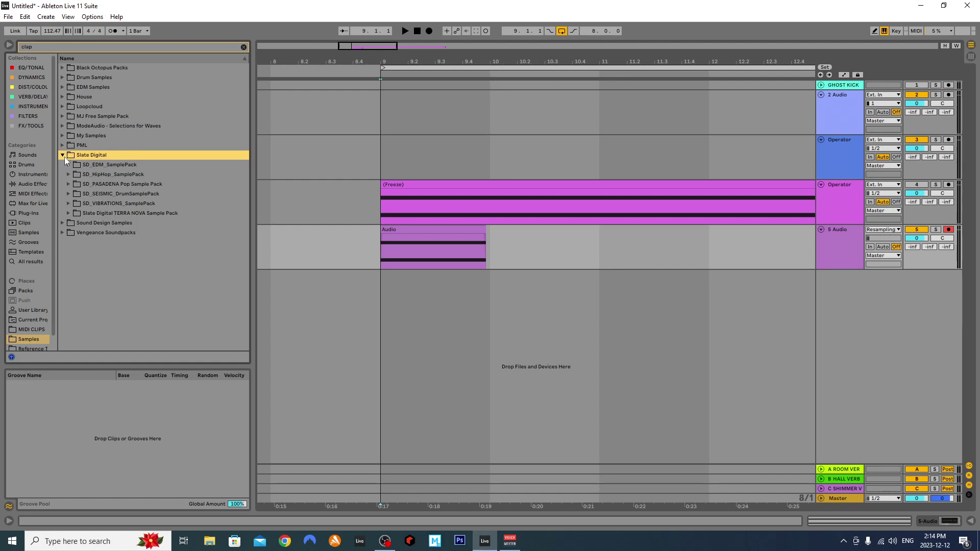
click(68, 164)
click(74, 174)
click(80, 184)
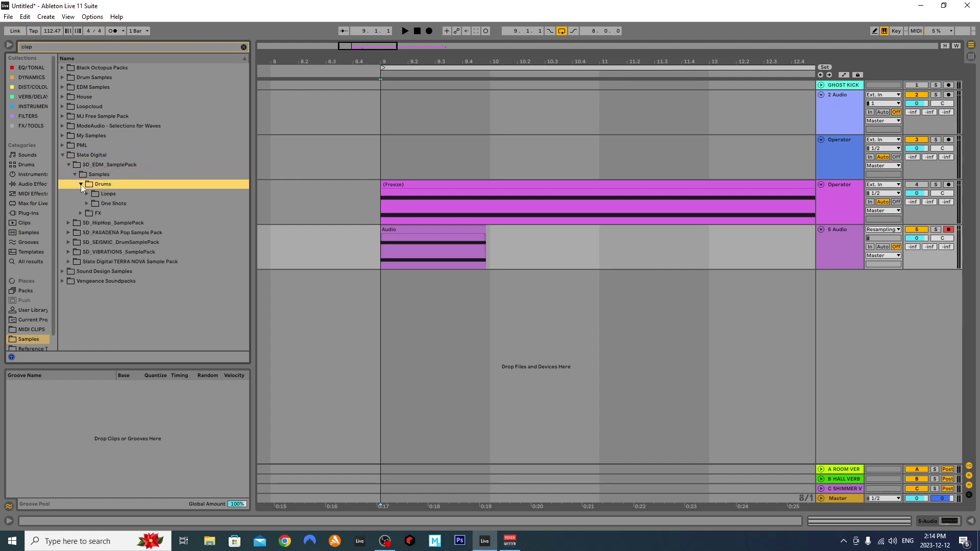
click(88, 203)
click(93, 223)
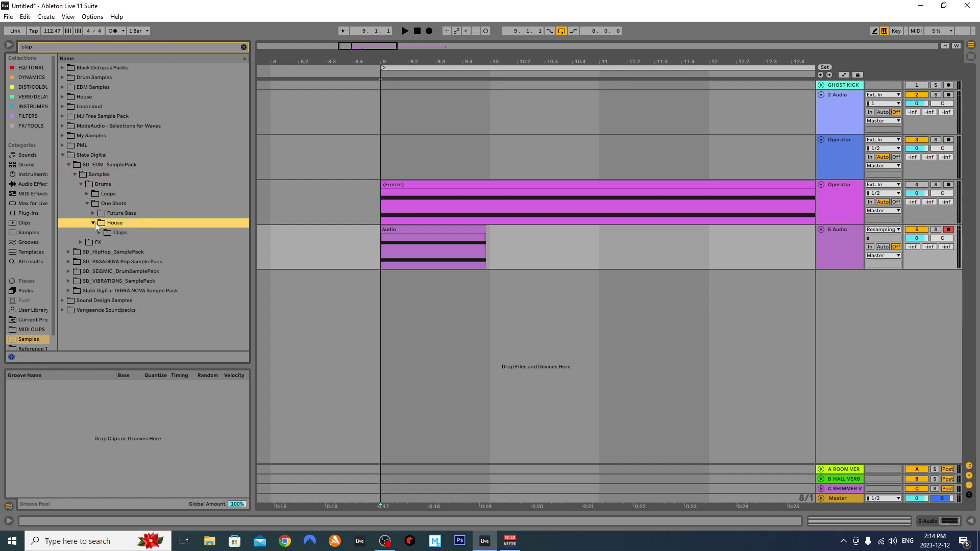
click(99, 233)
Step: Audition several one-shots in the Claps folder, from SD_Clap_Applause.wav to SD_Clap_Midnight.wav, and finish on SD_Clap_Bits.wav
click(134, 242)
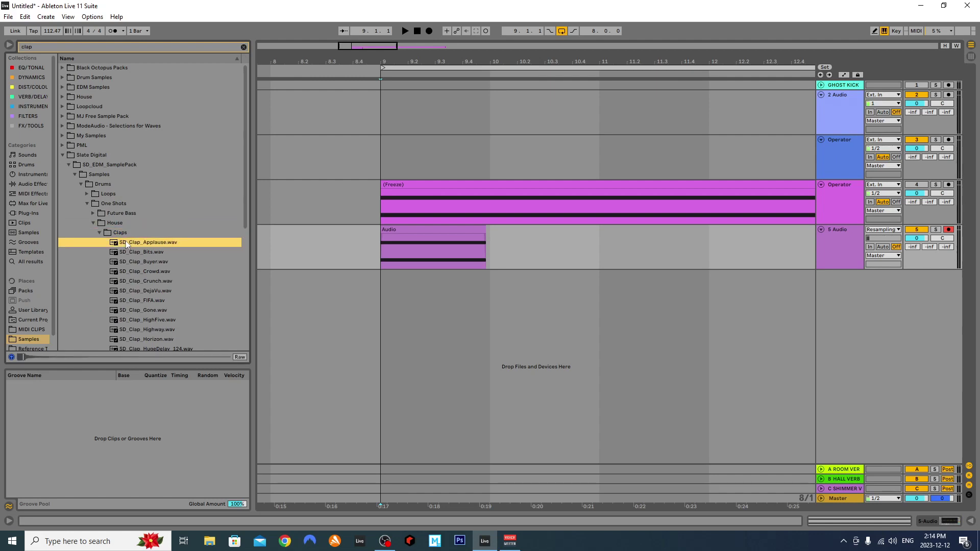
click(131, 252)
click(146, 262)
click(150, 281)
click(151, 289)
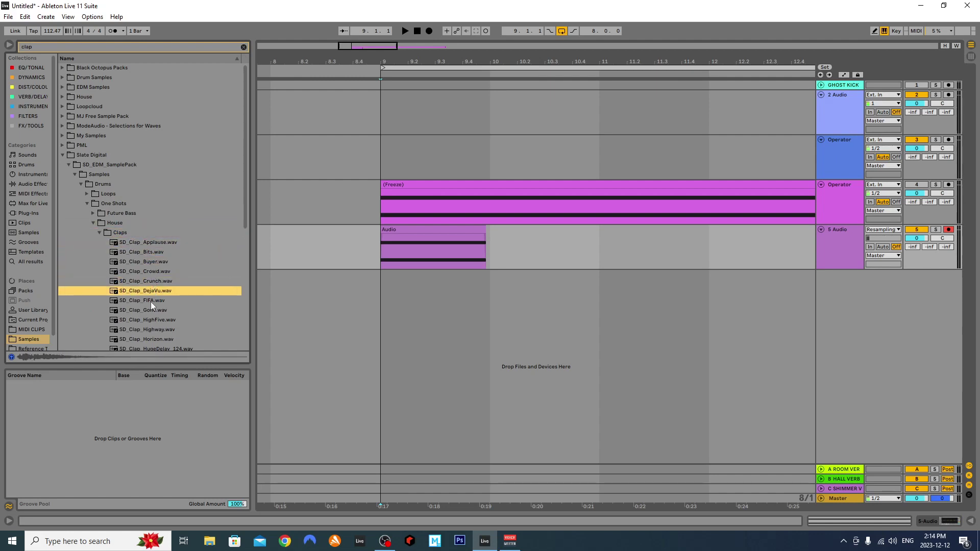
click(151, 302)
click(151, 311)
scroll(152, 313, down, 3)
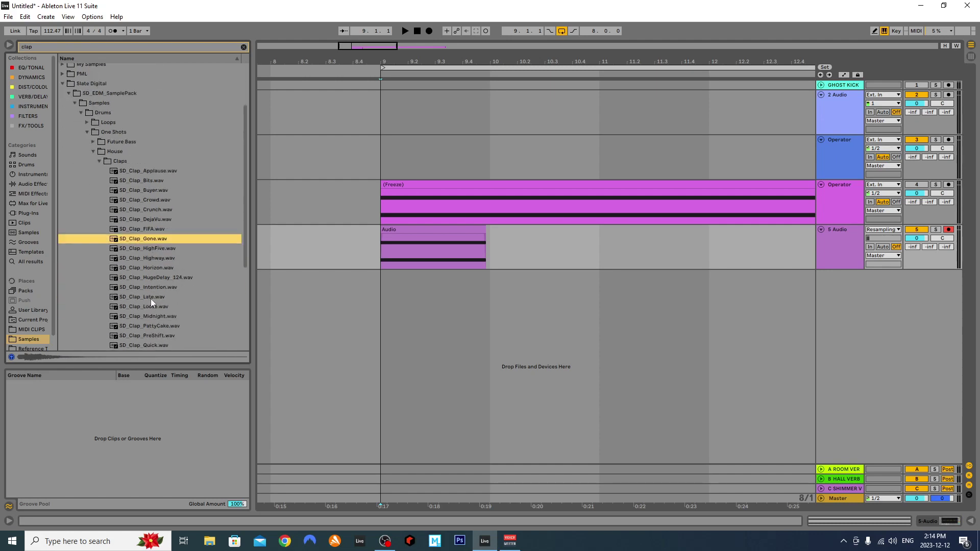
click(151, 299)
click(150, 306)
click(150, 318)
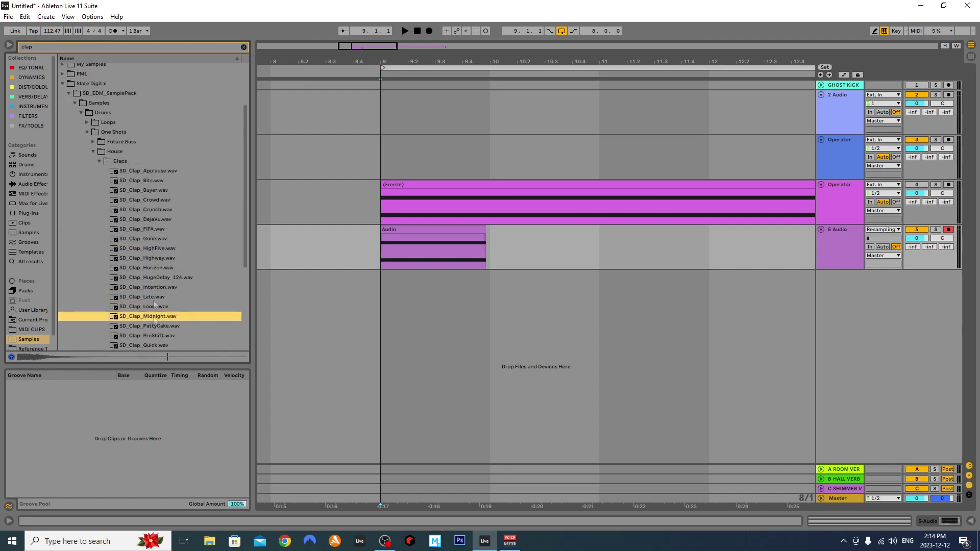
click(140, 181)
Step: Insert a new audio track below 5 Audio and place SD_Clap_Bits.wav on it at bar 9
right_click(835, 250)
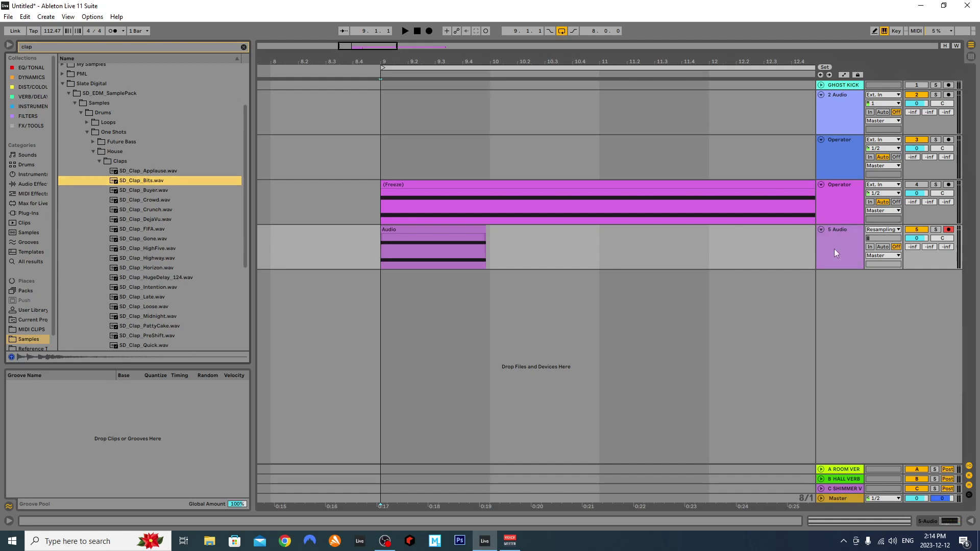
click(843, 323)
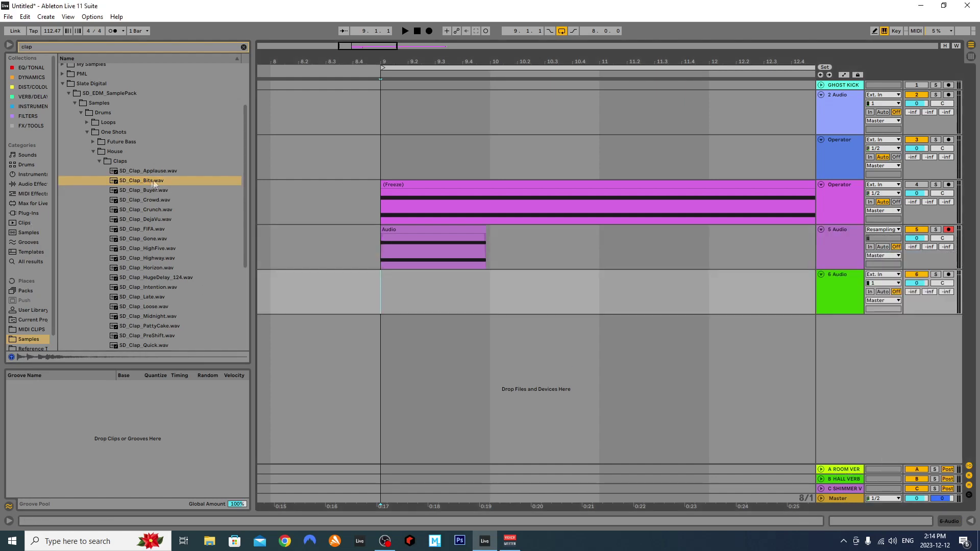
drag(425, 298, 376, 305)
Step: Turn the grid off and trim about 13 ms from the start of the SD_Clap_Bits clip at bar 9
key(z)
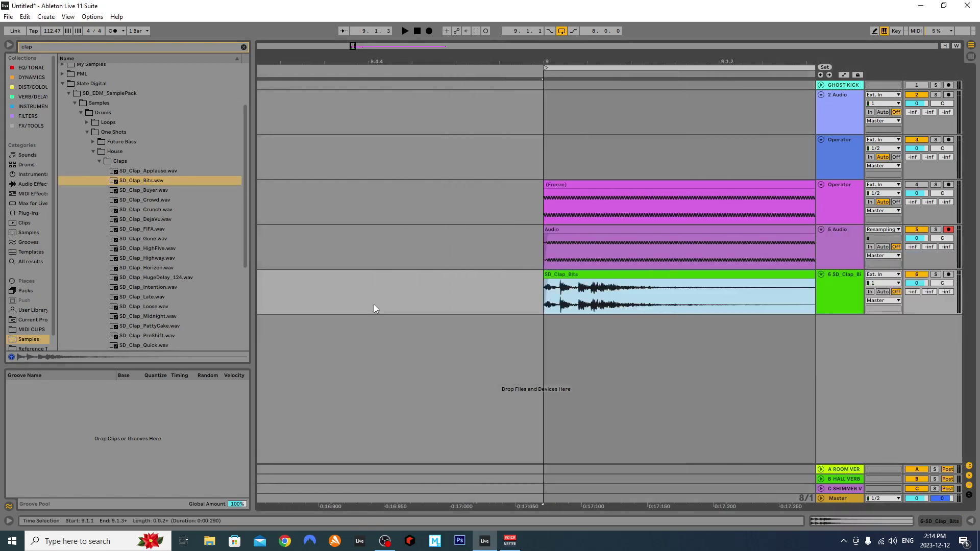
scroll(559, 307, up, 5)
right_click(562, 290)
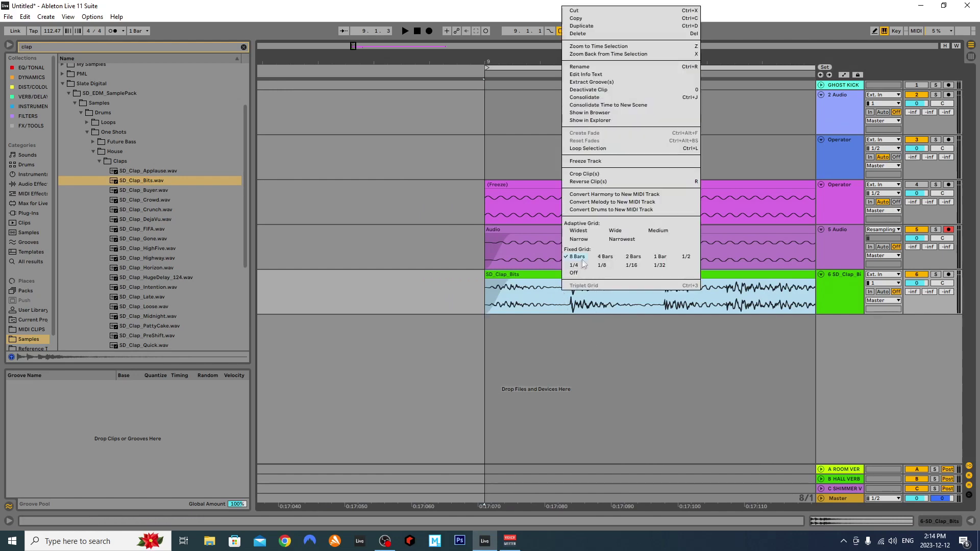
click(573, 274)
drag(485, 287, 507, 286)
Step: Examine the transient peaks at the start of the SD_Clap_Bits waveform at close range in the clip view
double_click(507, 286)
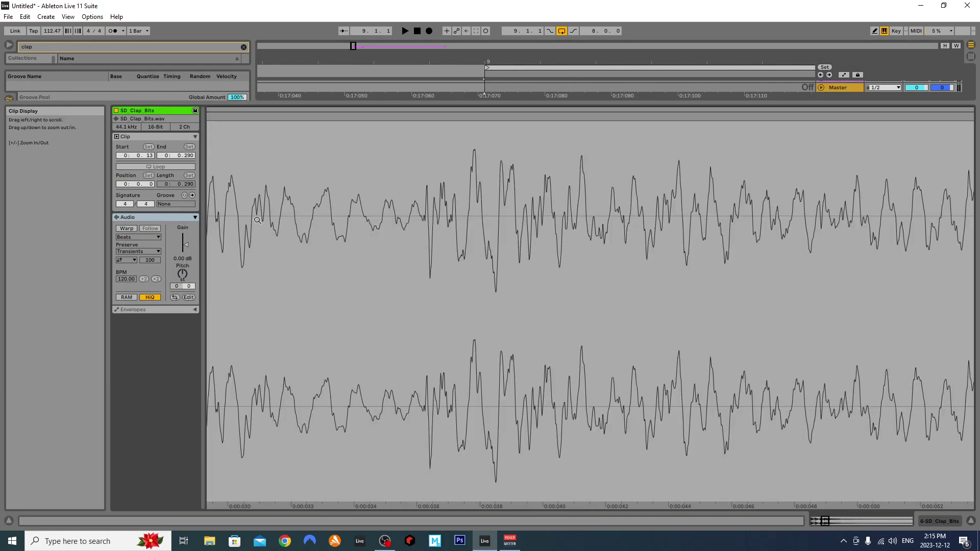
click(815, 520)
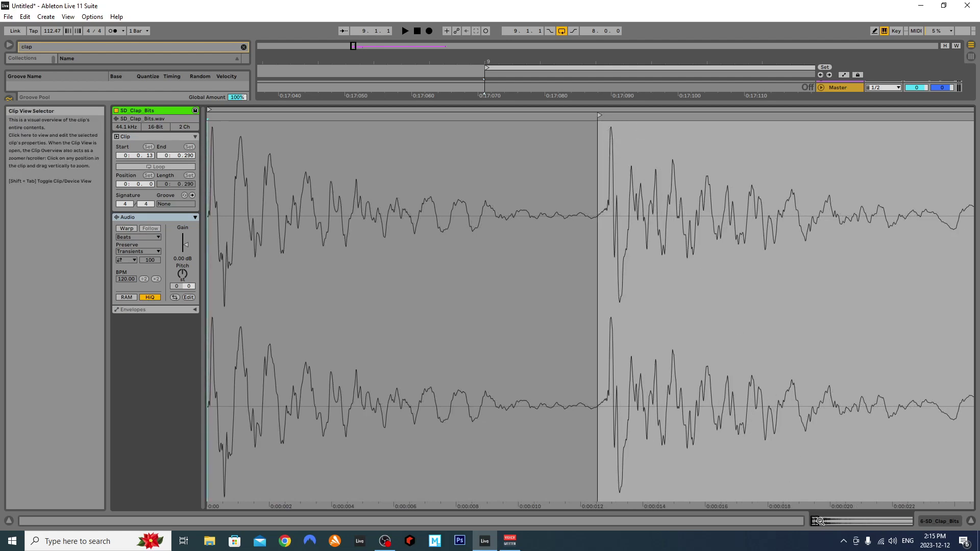
drag(818, 520, 429, 166)
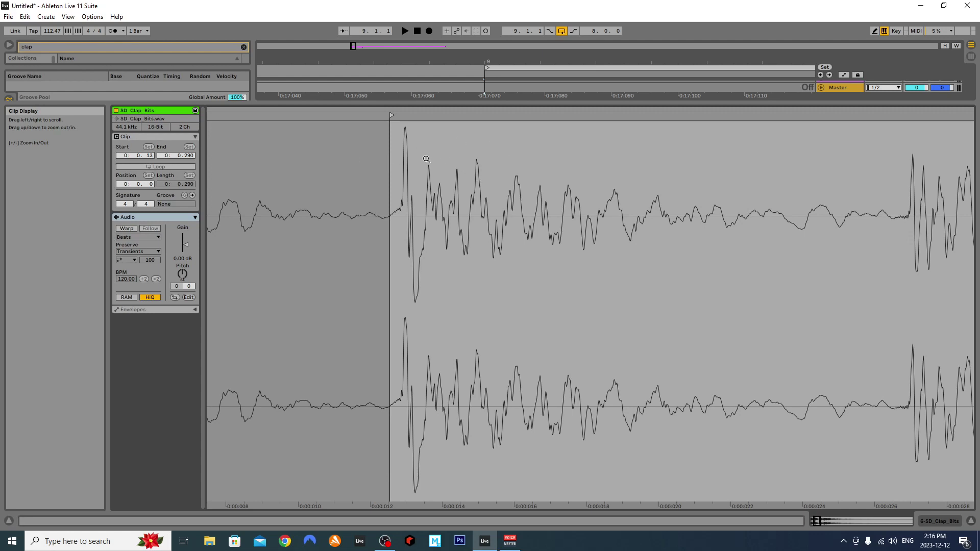
click(971, 520)
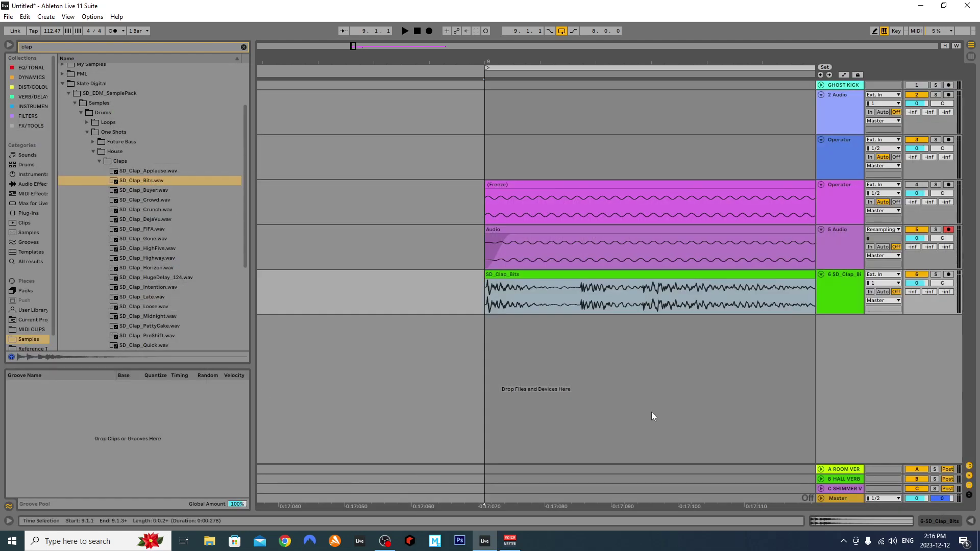
Step: Place the insert marker at the start of the clap clip and clear the browser search
click(480, 305)
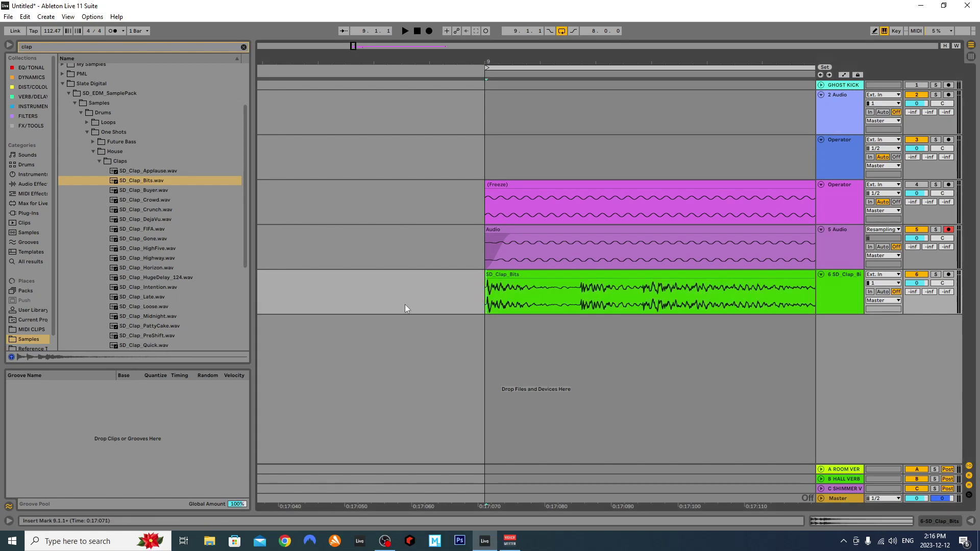
scroll(405, 304, down, 5)
scroll(406, 303, down, 3)
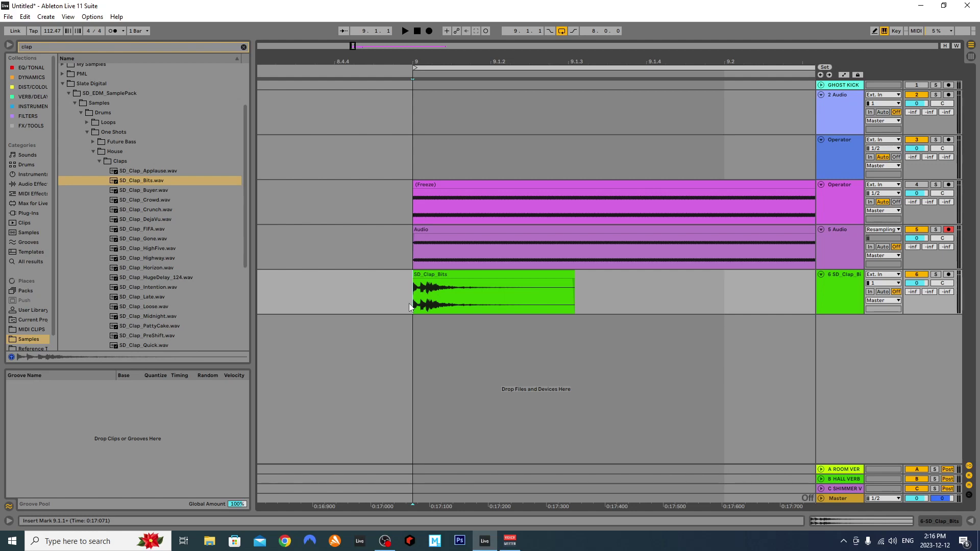
click(245, 47)
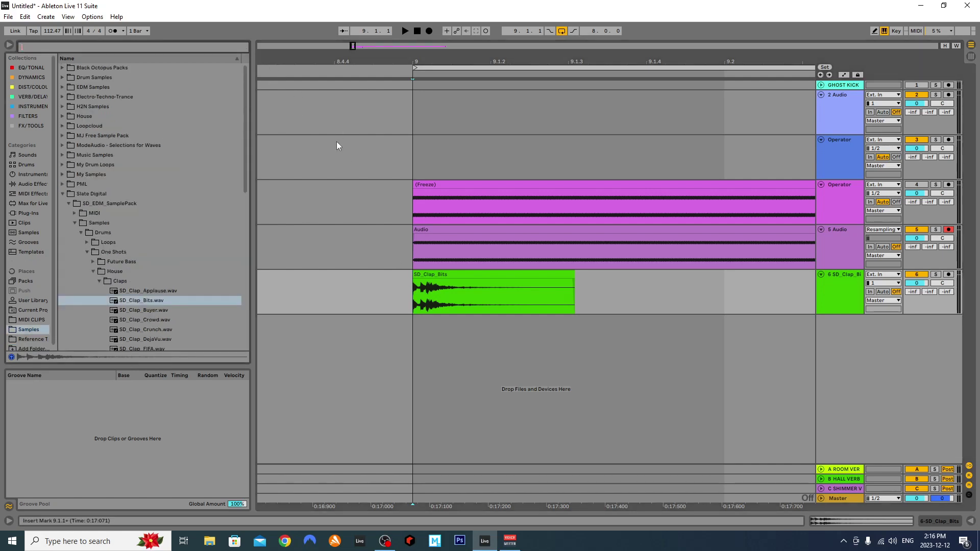
Step: Set the arrangement's fixed grid to 8 Bars
scroll(337, 146, down, 2)
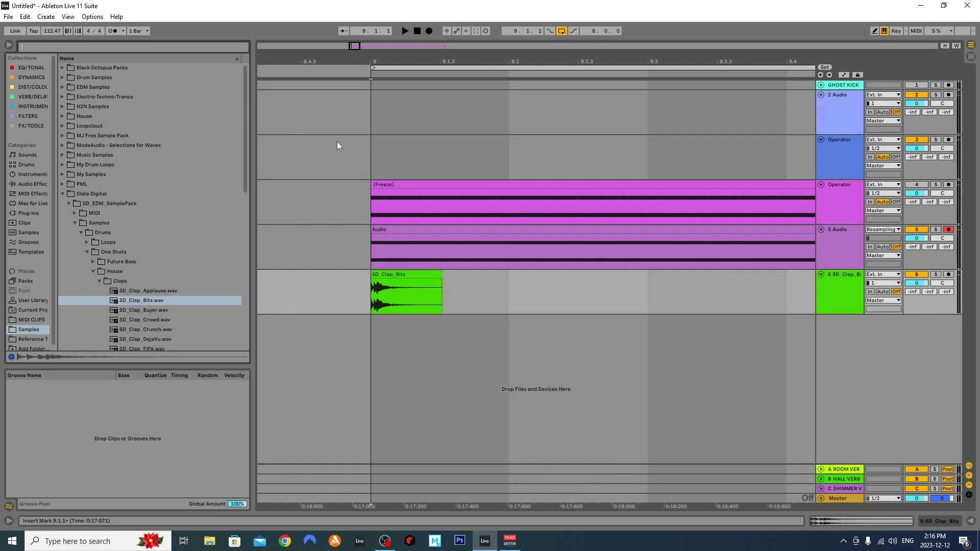
scroll(336, 146, down, 2)
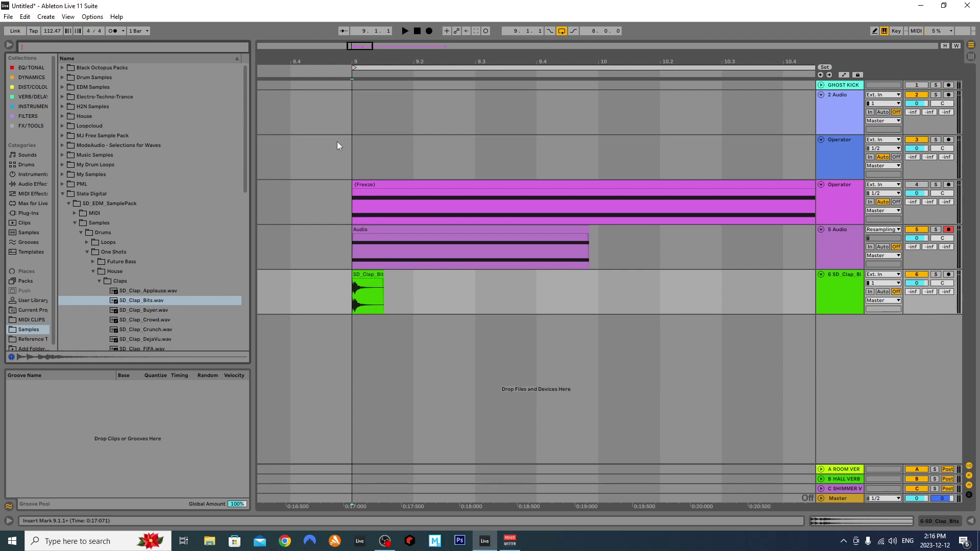
click(350, 156)
key(minus)
right_click(352, 158)
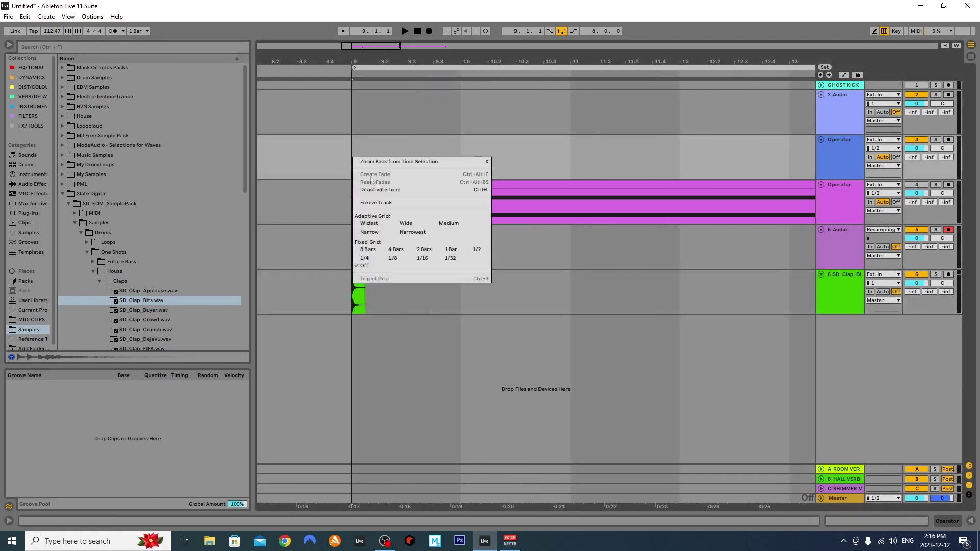
click(373, 252)
Step: Delete the SD_Clap_Bits clip from track 6 and the recorded Audio clip from the 5 Audio track
click(362, 274)
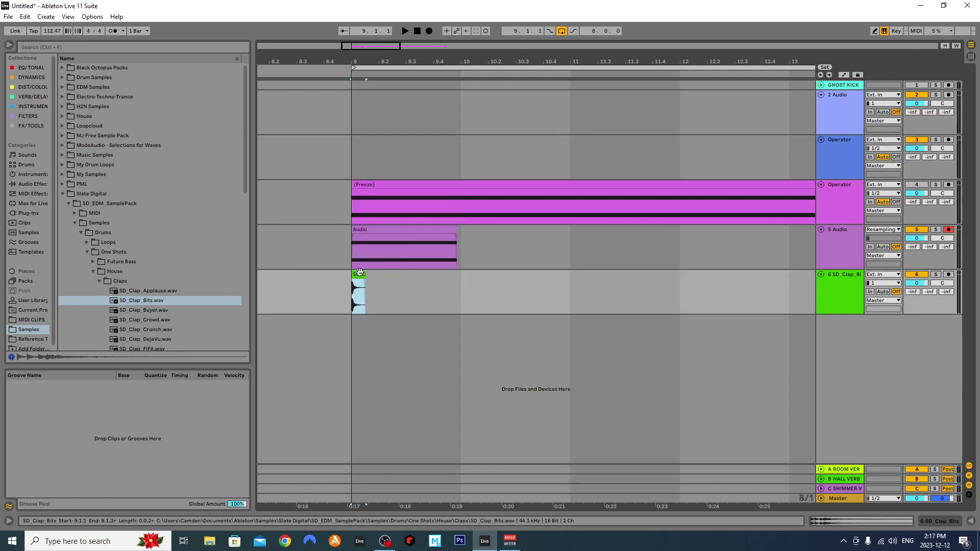
key(ctrl+z)
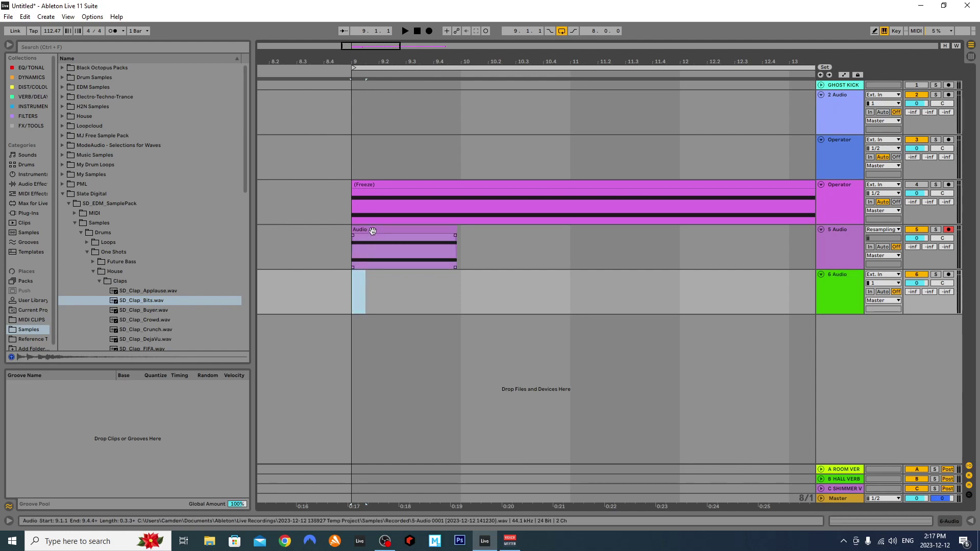
key(ctrl+z)
click(381, 237)
click(291, 217)
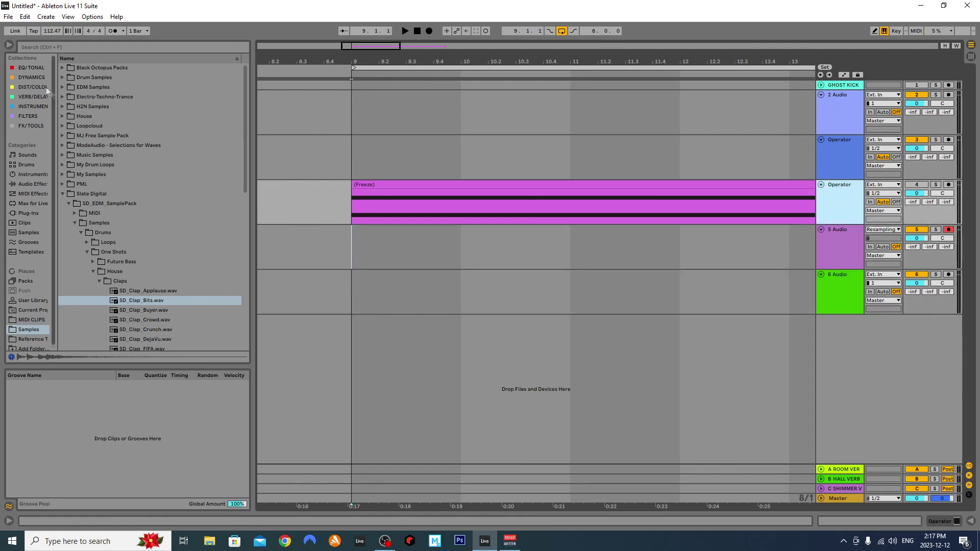
Step: Replace KClip Zero on the frozen Operator track with a Compressor from the Dynamics collection
click(31, 77)
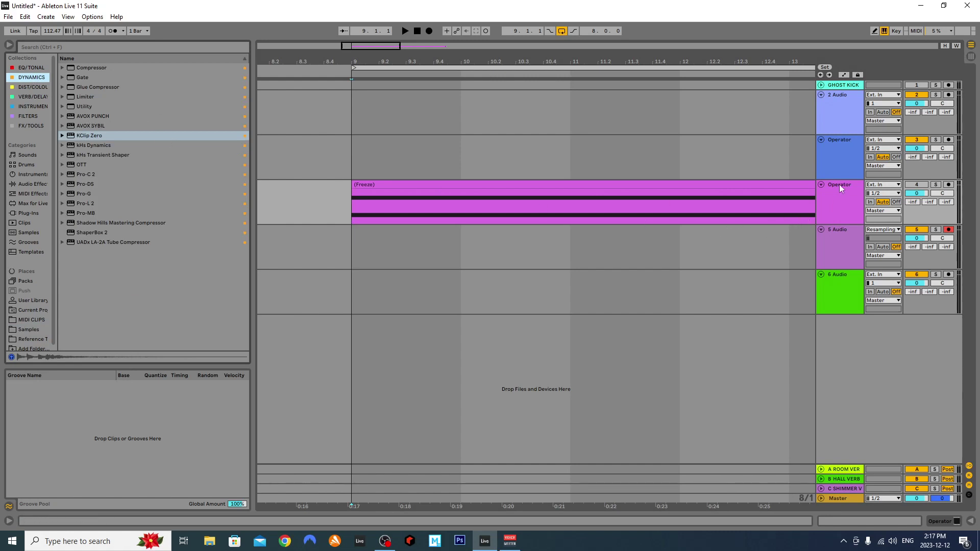
drag(89, 135, 839, 185)
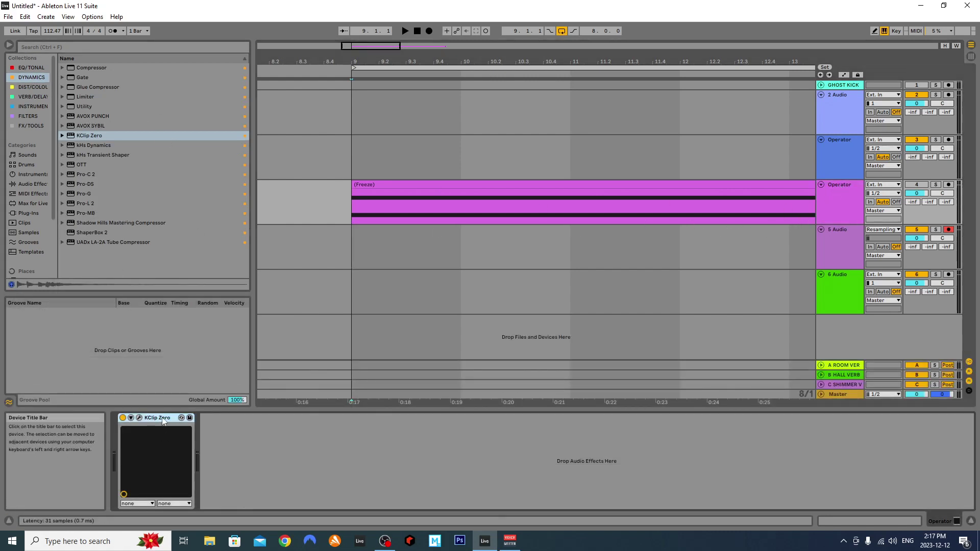
key(Delete)
click(89, 70)
drag(91, 69, 230, 471)
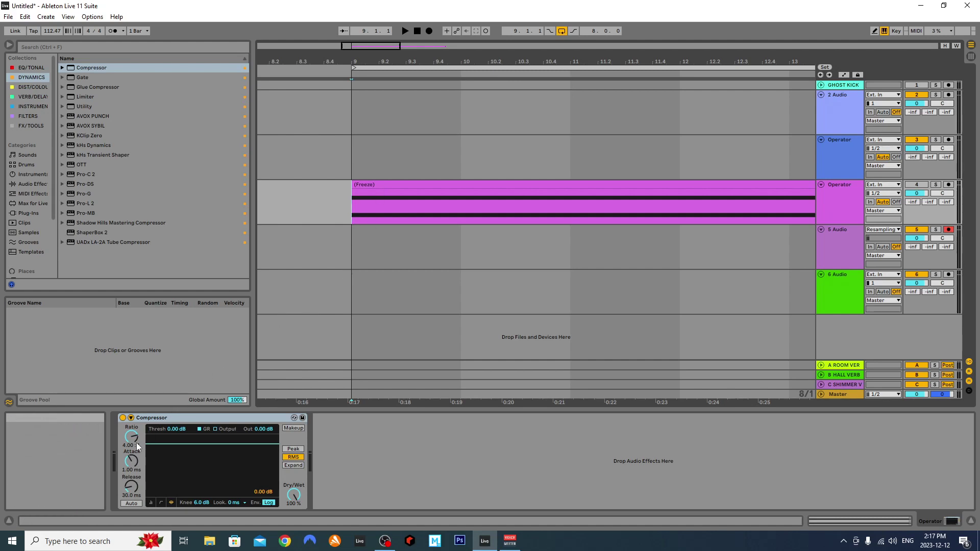
drag(131, 462, 133, 466)
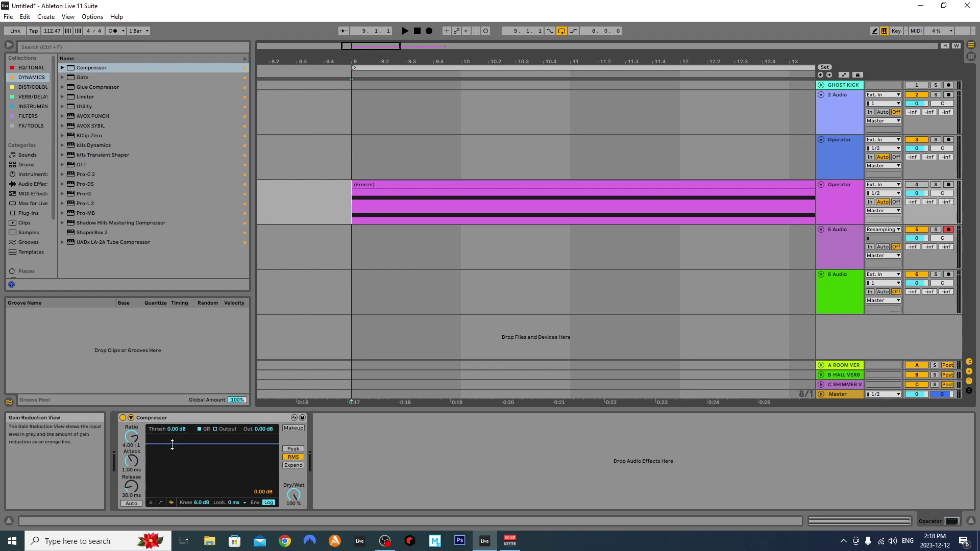
Step: Activate the frozen Operator track and play it from bar 9 through the Compressor
click(352, 198)
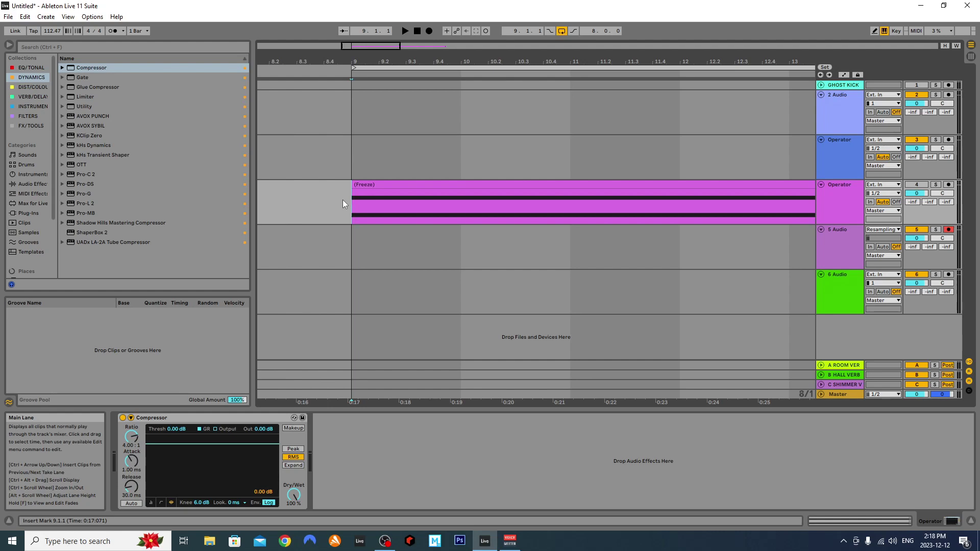
key(space)
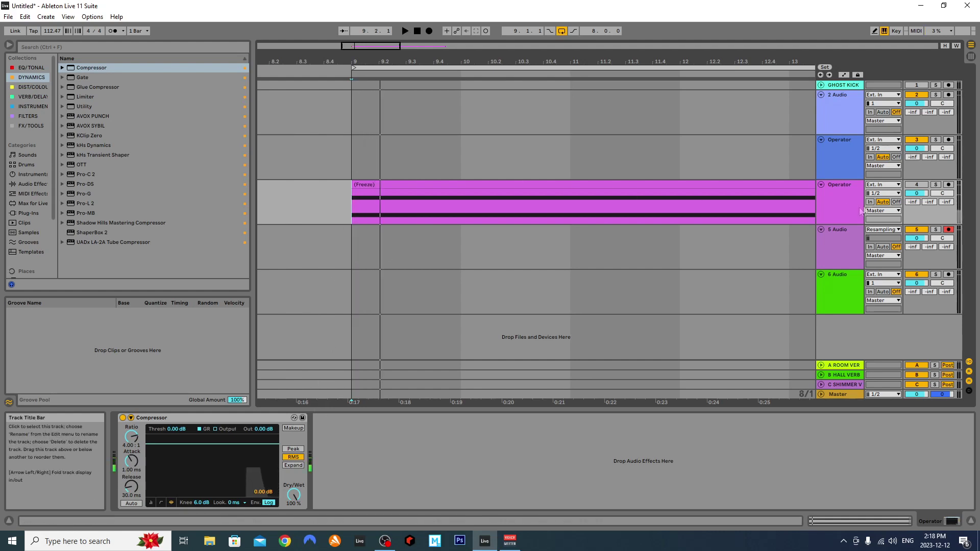
key(space)
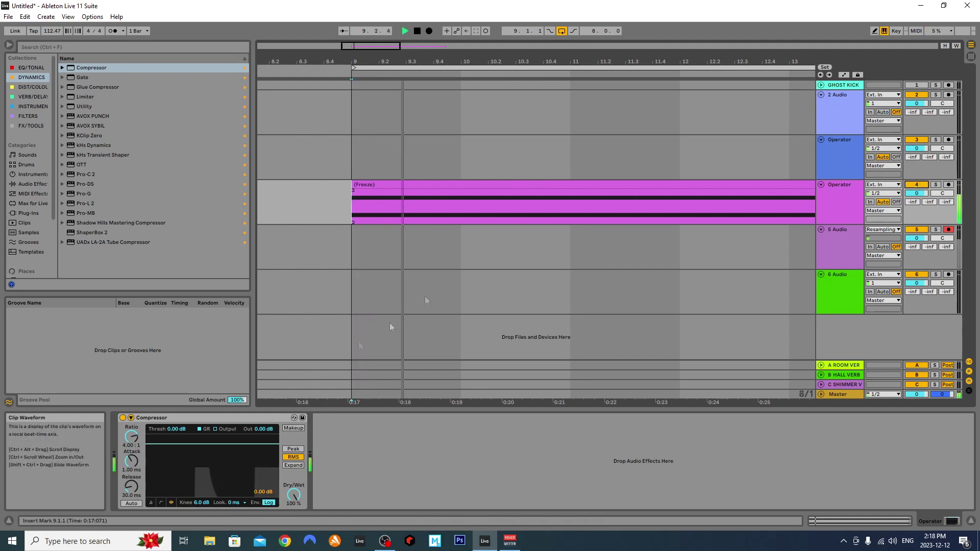
key(space)
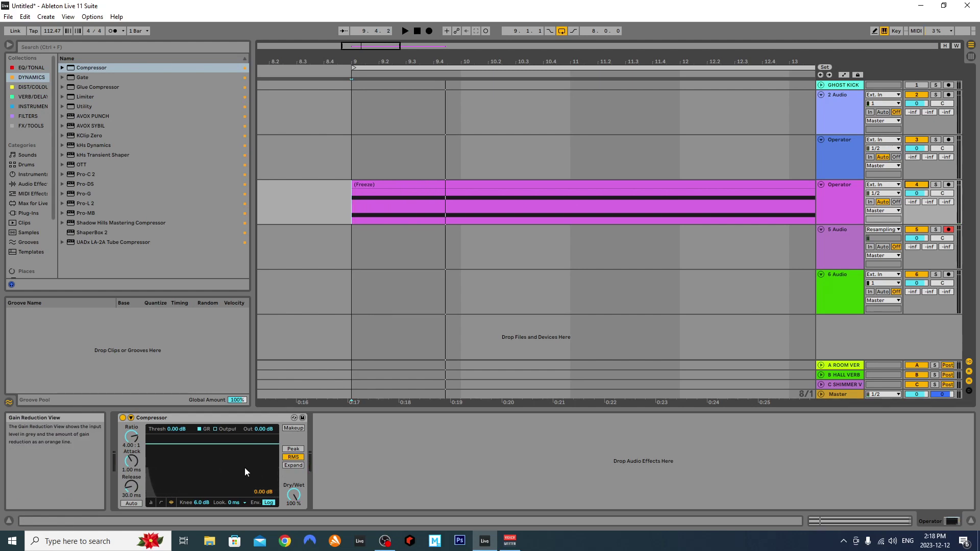
Step: Show the Compressor's collapsed view and lower its threshold to about -48.4 dB while auditioning the sine
click(150, 503)
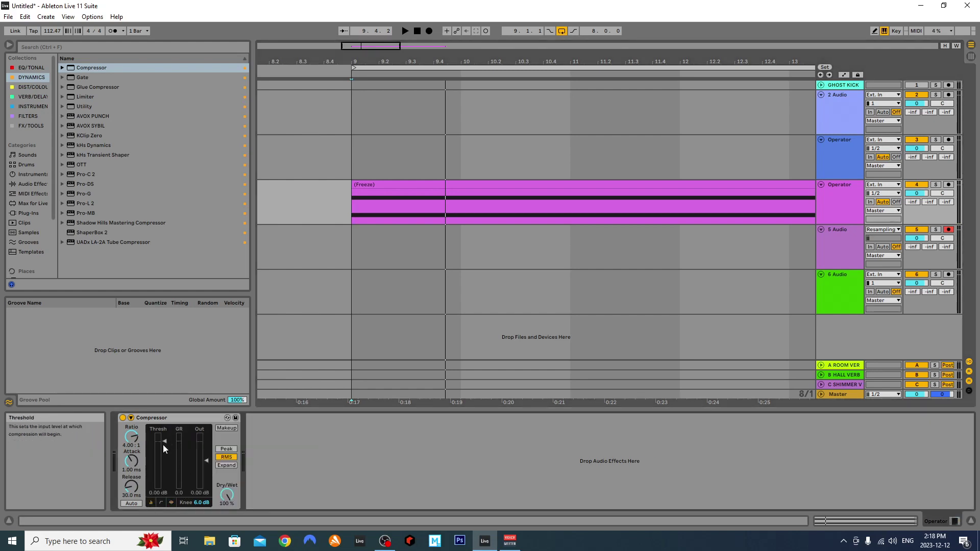
key(space)
key(space)
drag(164, 441, 164, 483)
key(space)
key(space)
key(space)
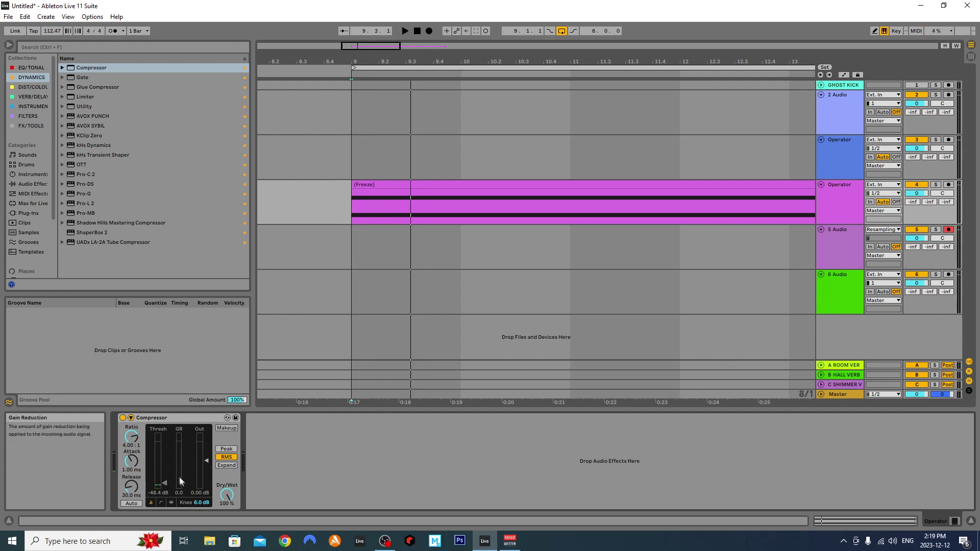
key(space)
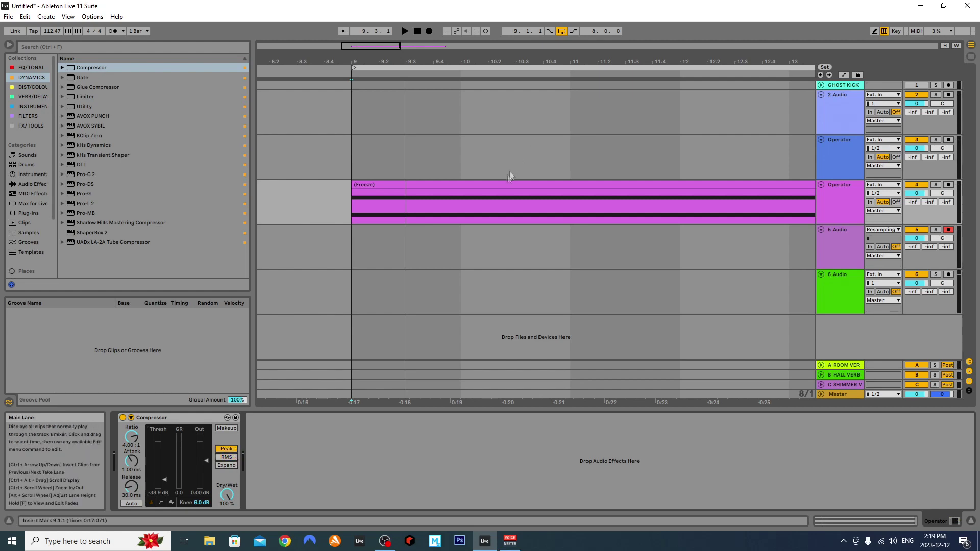
Step: Examine the frozen Operator clip's sine waveform at close range in the clip view, and close the view
double_click(507, 185)
scroll(337, 202, up, 6)
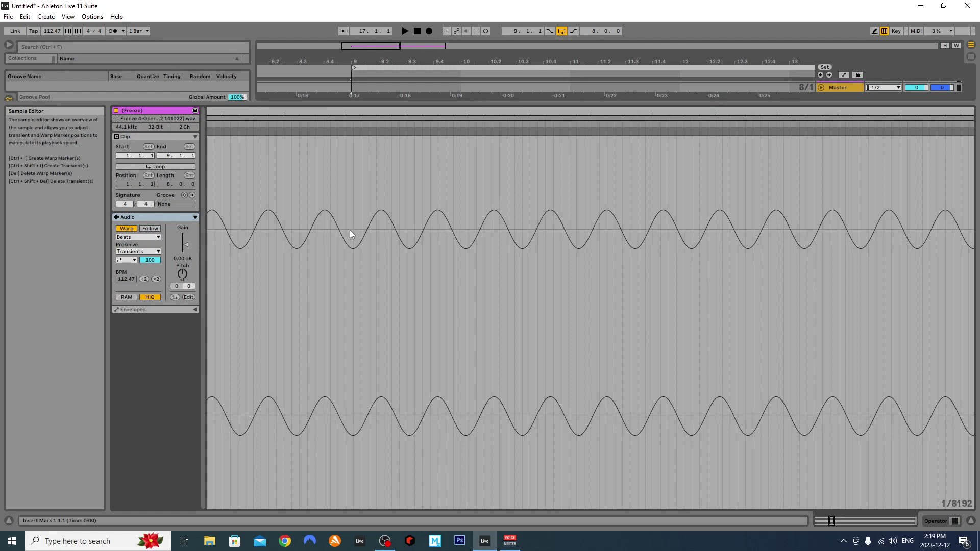
key(ctrl+alt+l)
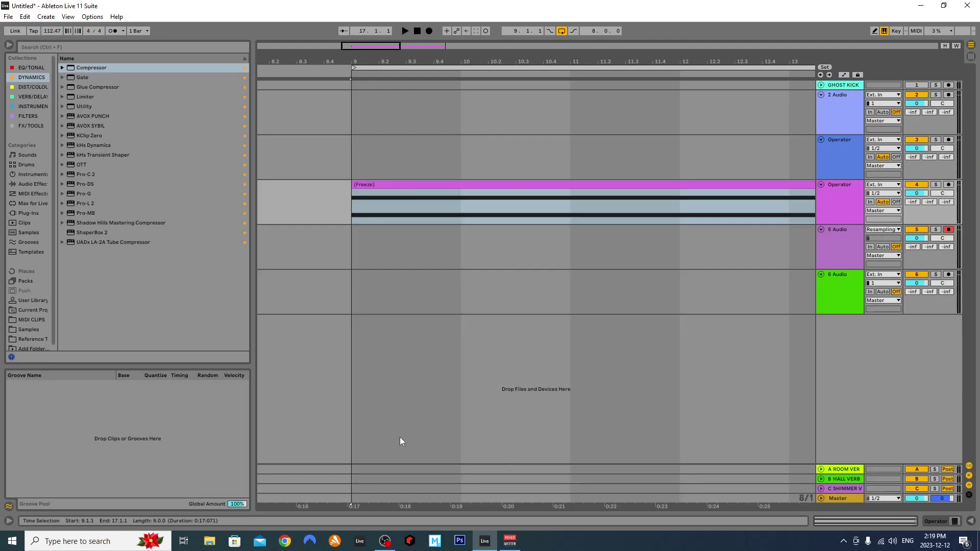
Step: Compare Peak and RMS detection on the Operator track's Compressor and leave it on RMS
double_click(840, 215)
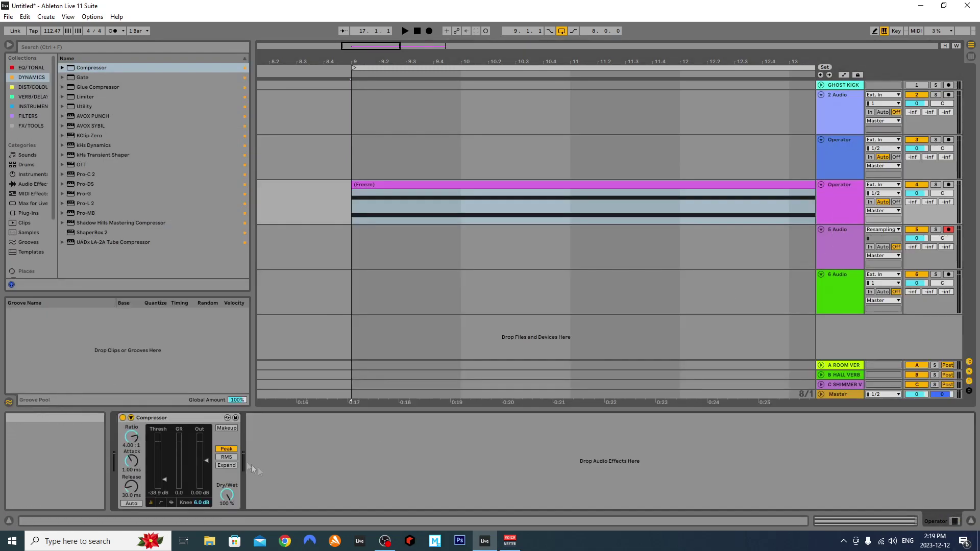
click(234, 457)
click(227, 449)
click(234, 456)
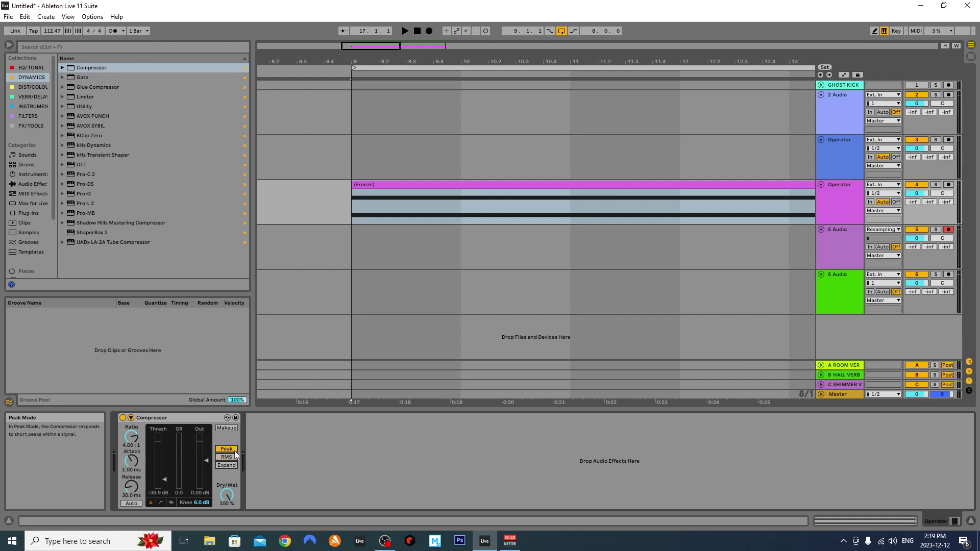
click(234, 457)
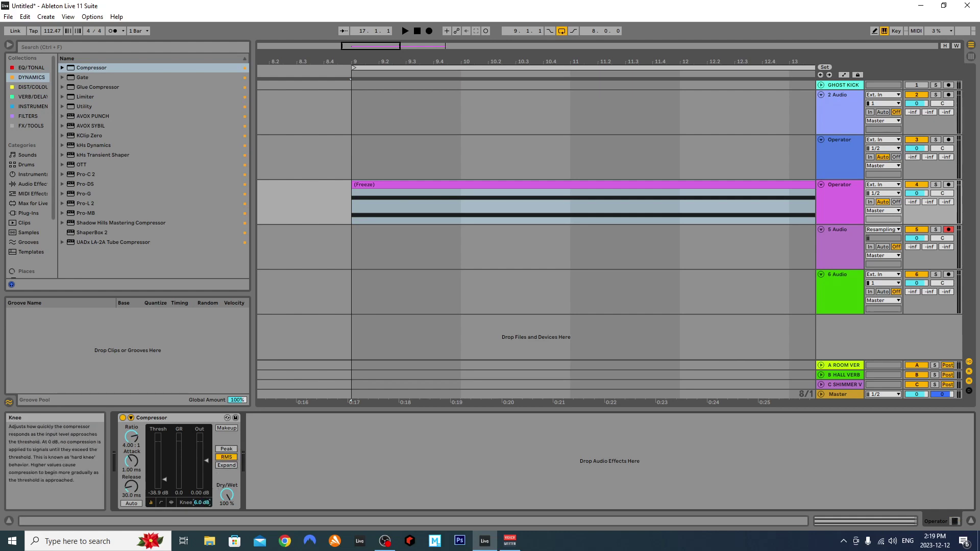
Step: Show the Compressor's transfer curve and set the knee to 1.0 dB, threshold to -25.9 dB and ratio to inf:1
drag(204, 503, 204, 515)
click(161, 503)
drag(176, 488, 193, 469)
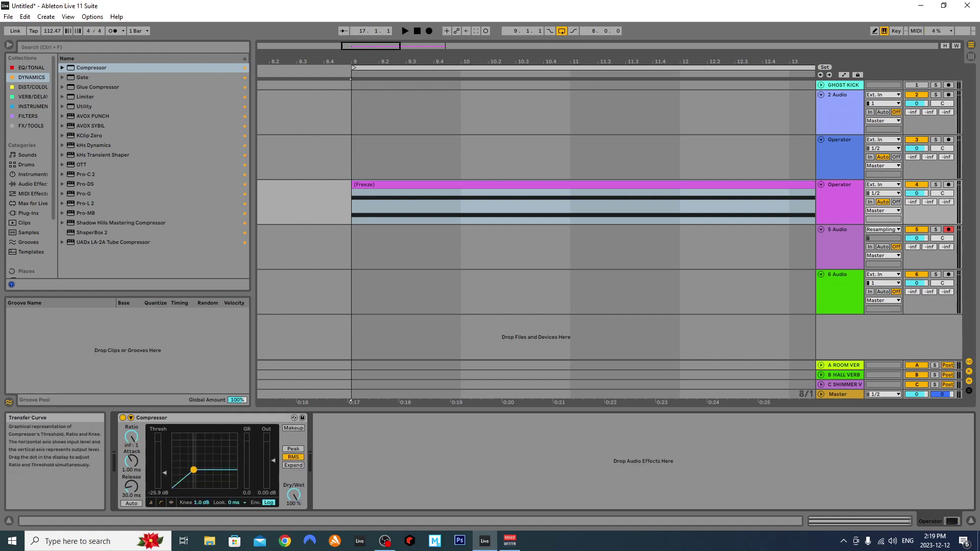
Step: Demonstrate a softer knee of 13 dB on the transfer curve and return the knee to a hard 0.0 dB
drag(200, 504, 202, 499)
mouse_move(201, 502)
mouse_down()
mouse_move(201, 478)
mouse_move(201, 490)
mouse_up()
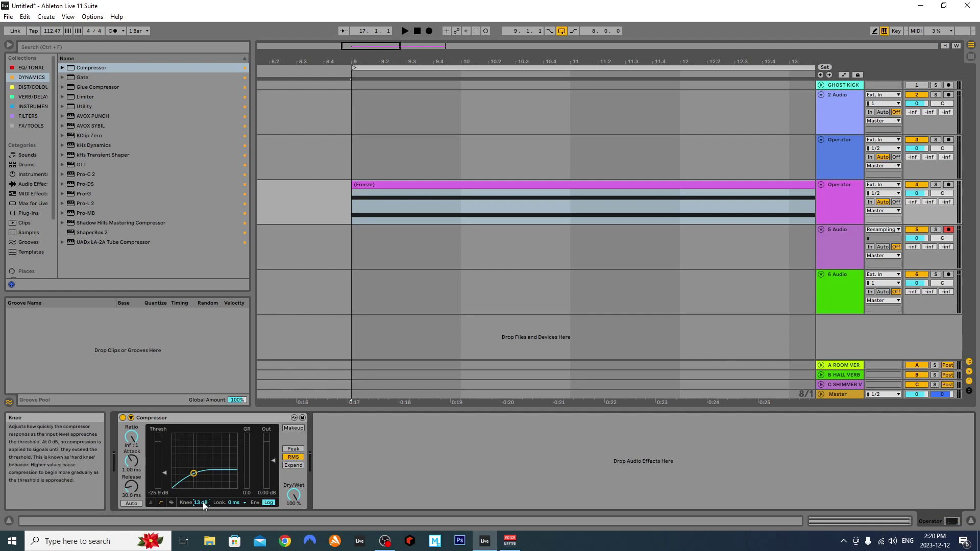
drag(203, 504, 202, 517)
Step: Set the Compressor's ratio to 4.00:1 and its release to 280 ms
click(330, 204)
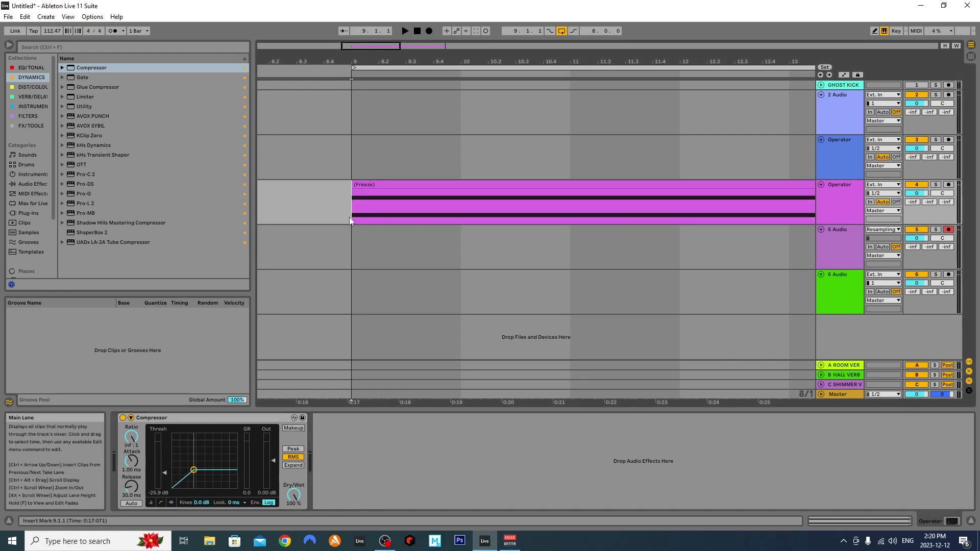
drag(133, 437, 135, 442)
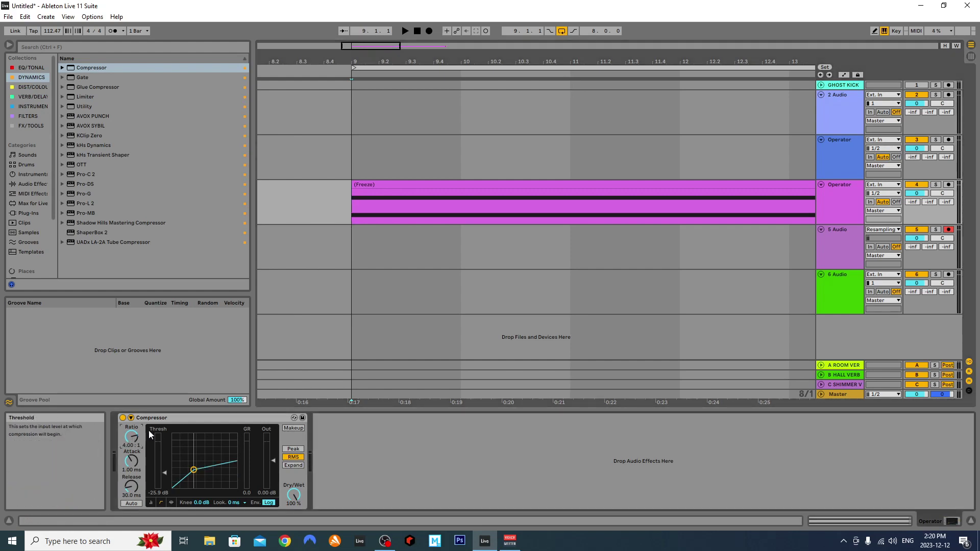
drag(124, 491, 134, 484)
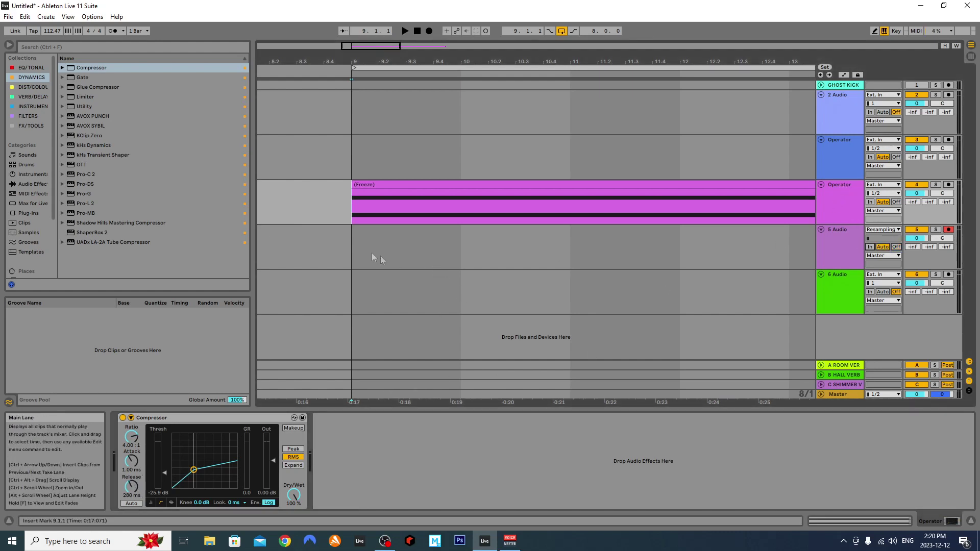
Step: Record about three beats of the compressed sine onto the 5 Audio track from bar 9 and disarm the track
click(376, 236)
key(F9)
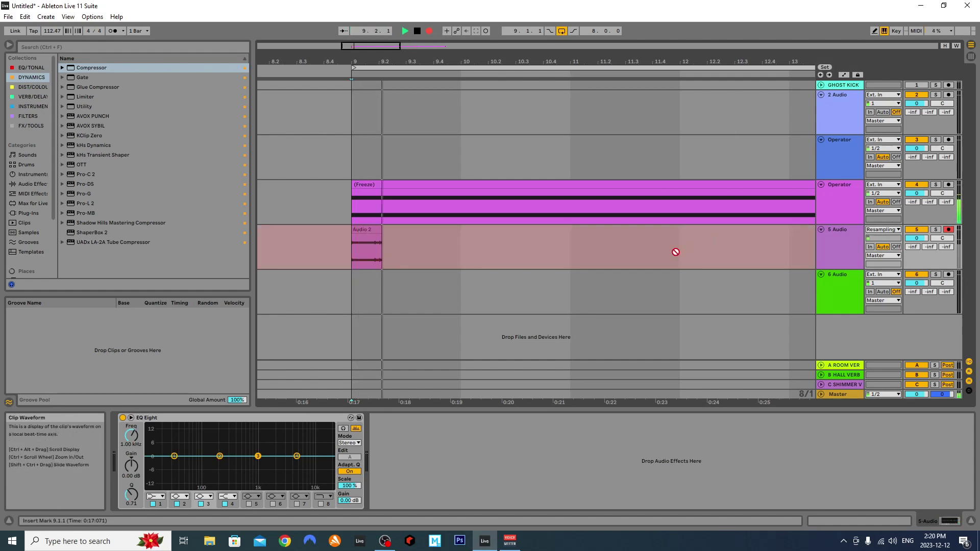
key(space)
click(948, 229)
Step: Rename the 5 Audio track as compressed
click(853, 236)
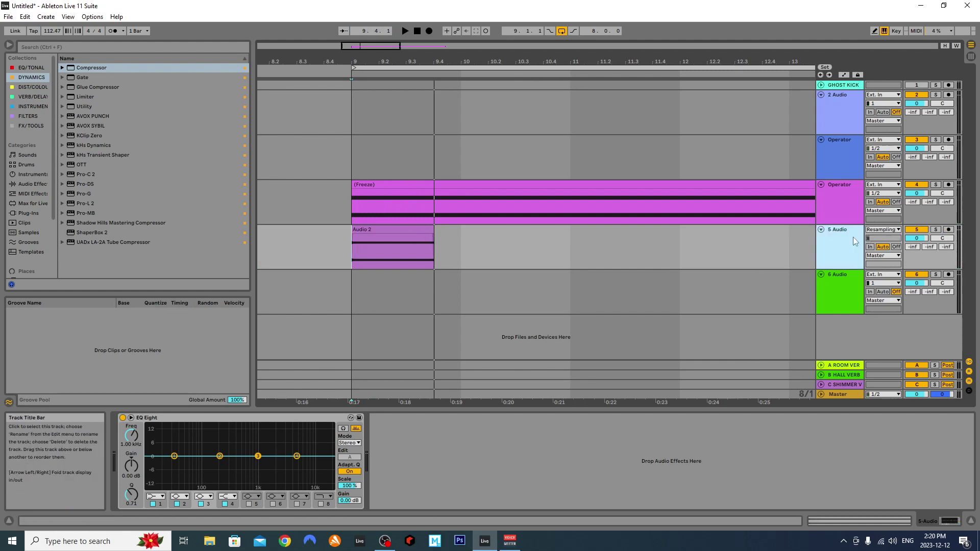
key(ctrl+r)
text(compressed)
key(Return)
Step: Examine the start of the recorded Audio 2 waveform at close range in the clip view
double_click(385, 231)
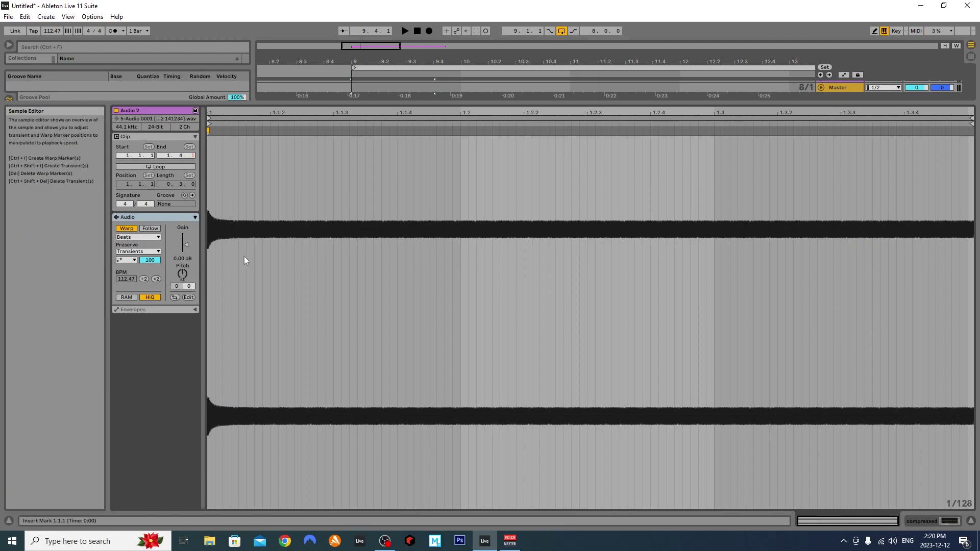
drag(897, 521, 799, 521)
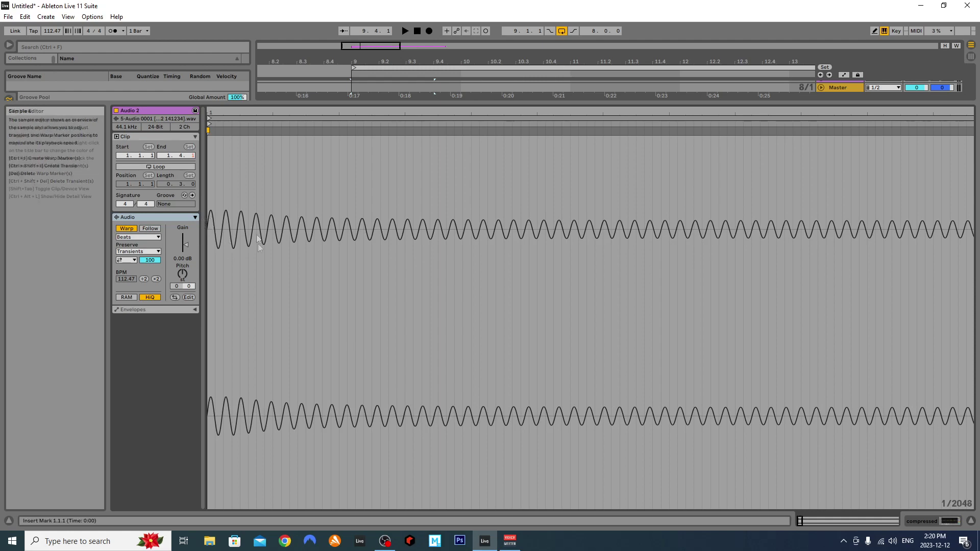
click(971, 521)
Step: Check the Operator track's Compressor settings and compare the starts of the frozen and compressed waveforms in the arrangement
double_click(847, 192)
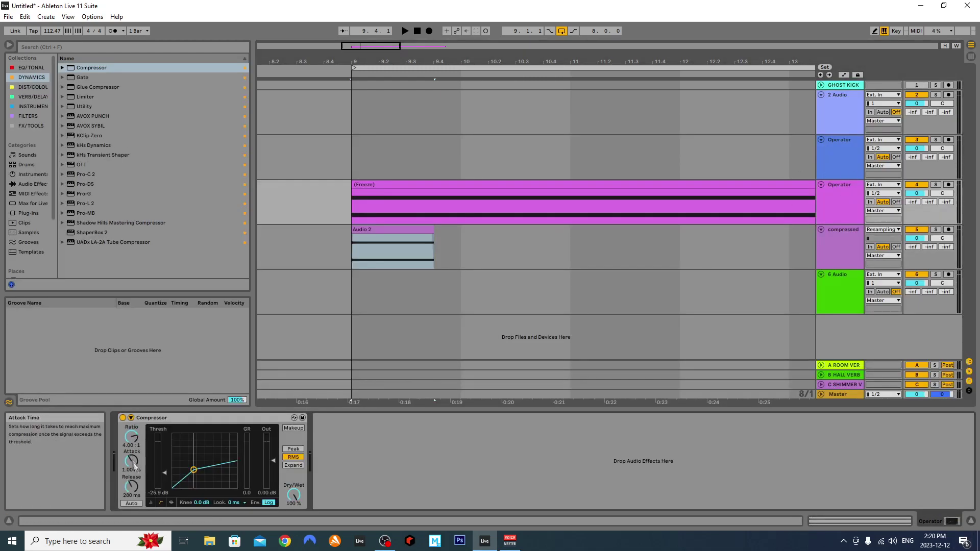
click(368, 229)
scroll(354, 239, up, 4)
click(354, 239)
scroll(372, 247, up, 5)
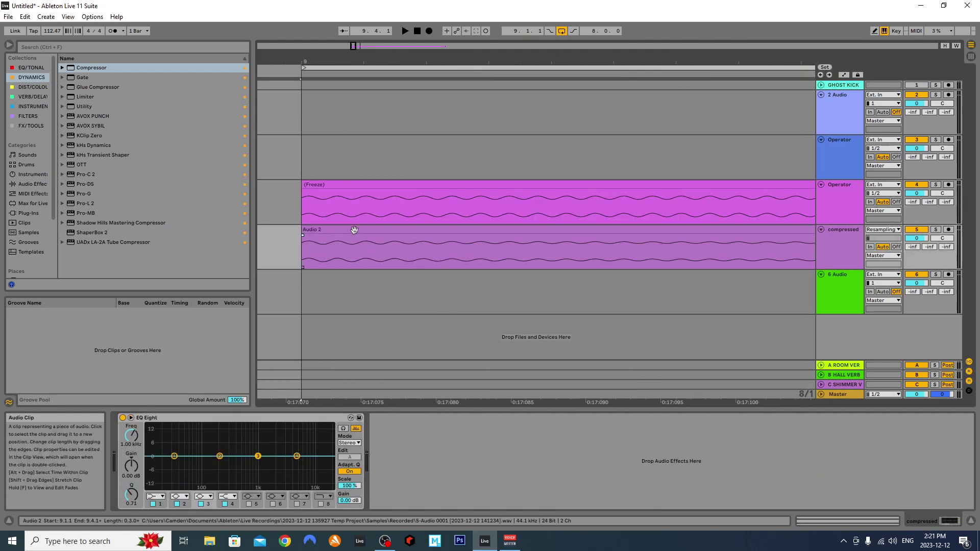
Step: Reopen the Audio 2 clip and inspect how its level settles over the first cycles
double_click(354, 230)
scroll(208, 223, down, 3)
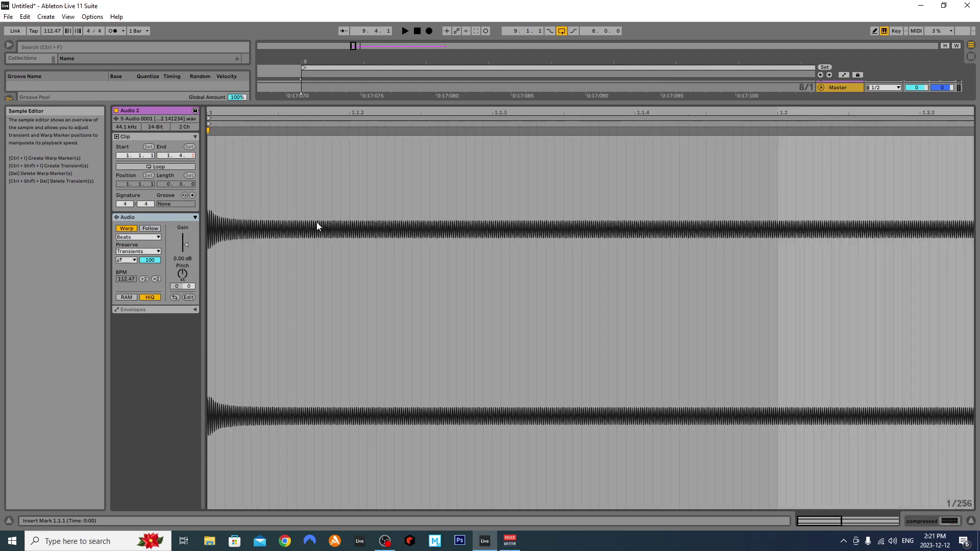
drag(842, 521, 803, 520)
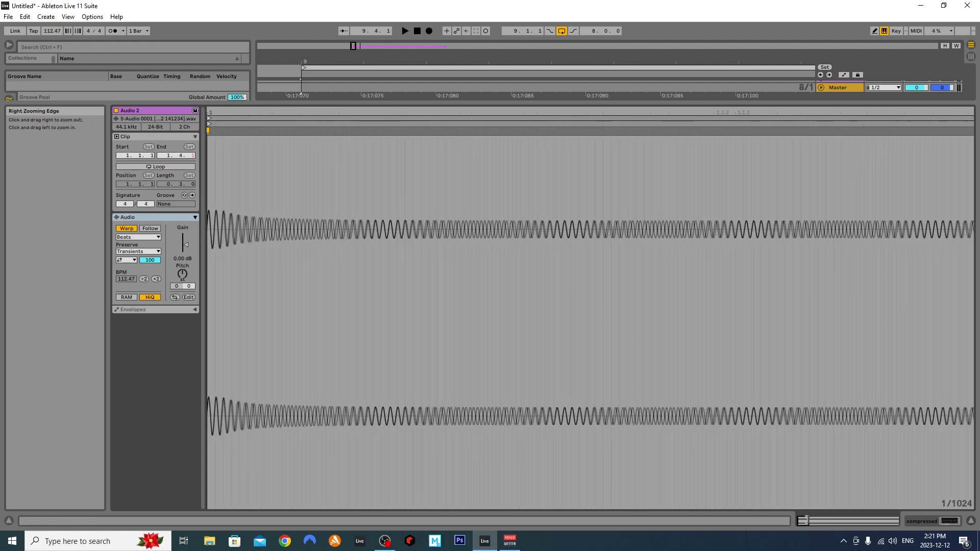
Step: Examine the individual cycles at the start of the Audio 2 waveform against its wider level decay, and close the clip view
scroll(286, 263, up, 2)
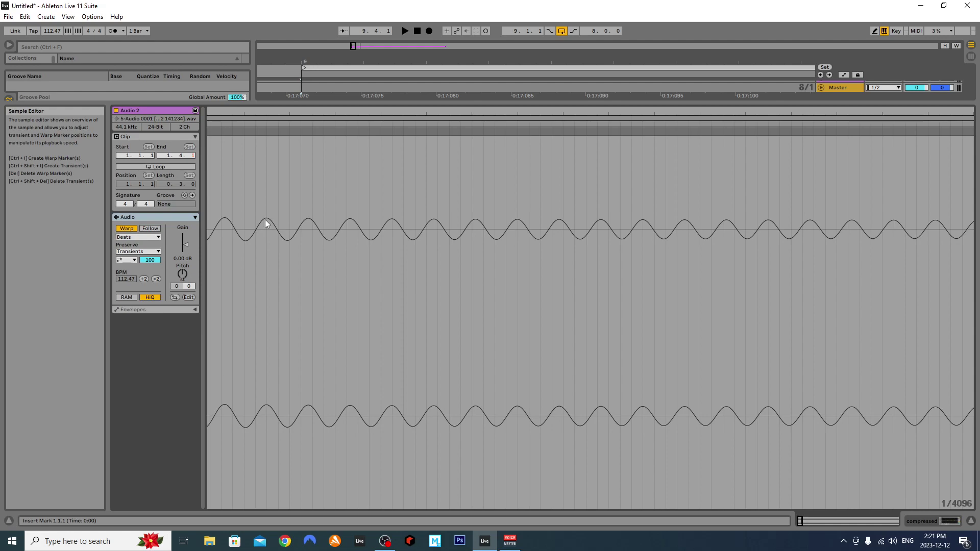
scroll(265, 223, down, 3)
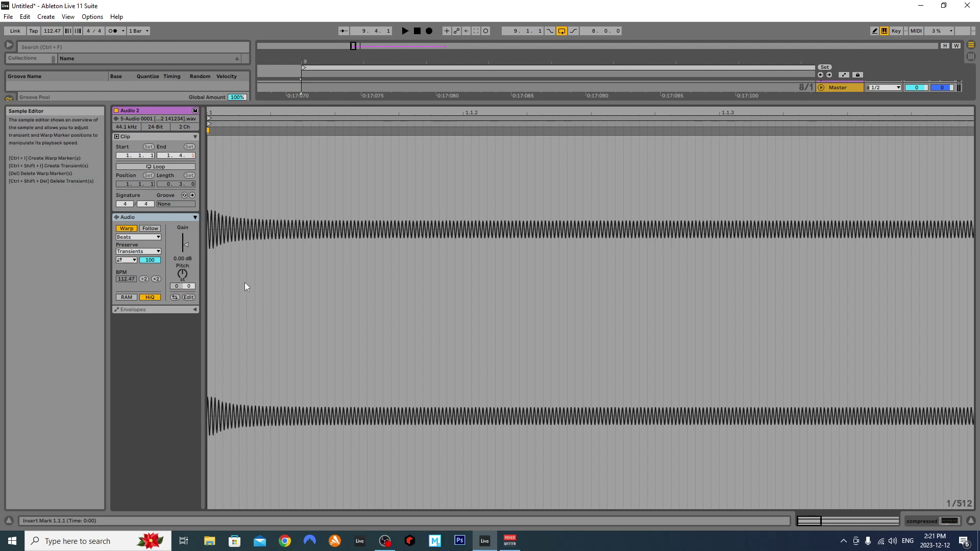
scroll(222, 241, up, 4)
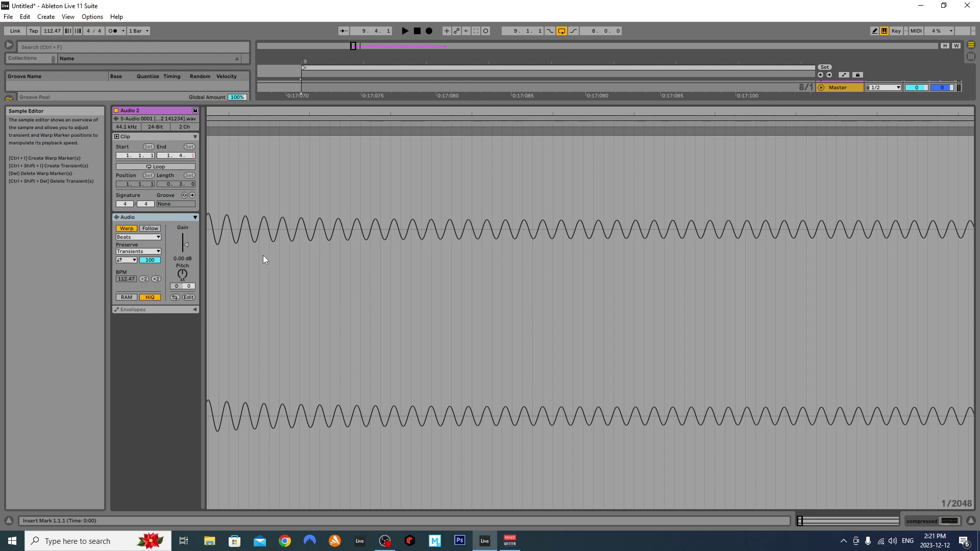
scroll(299, 238, up, 1)
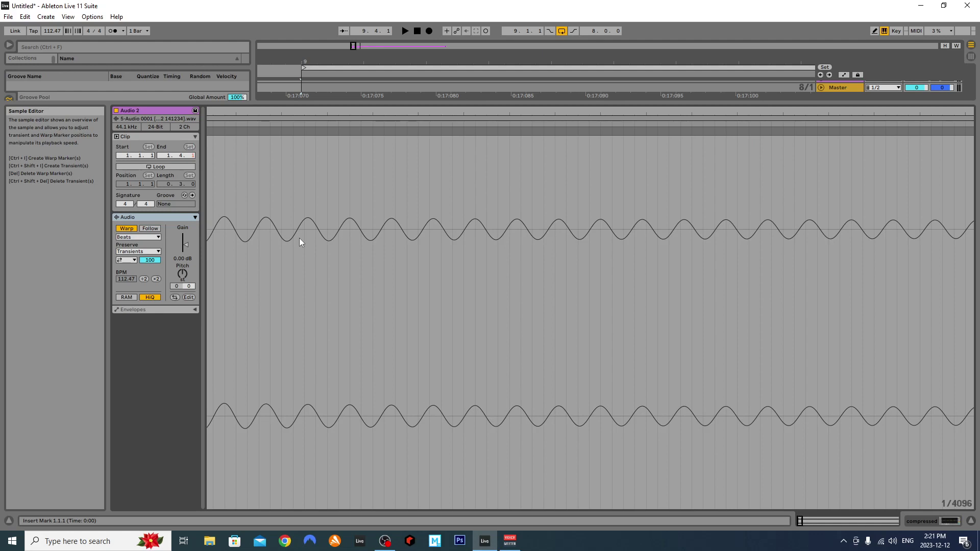
scroll(299, 238, down, 2)
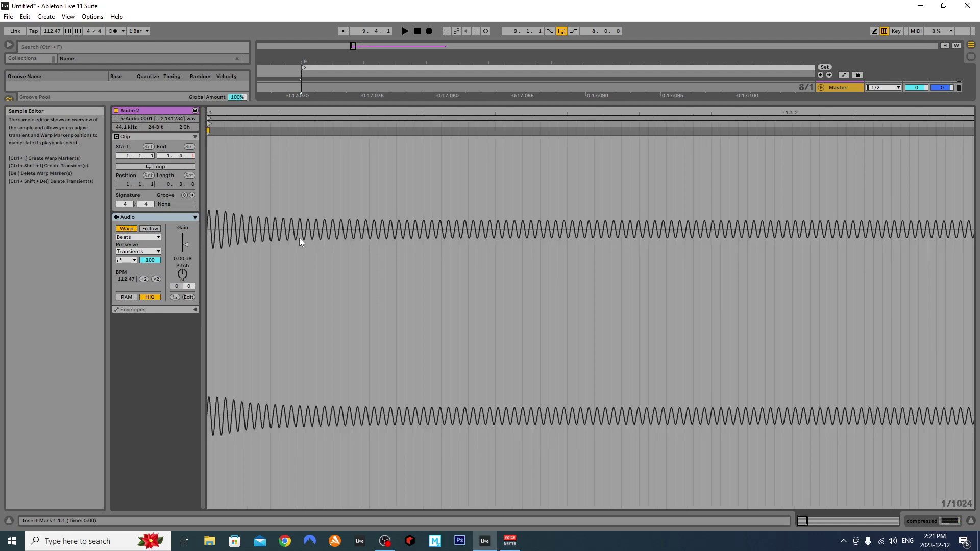
click(971, 521)
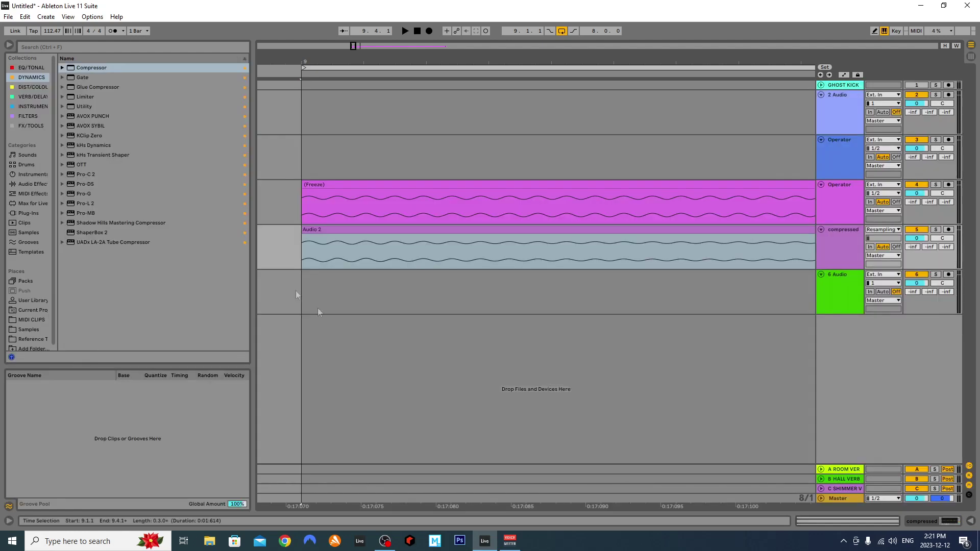
Step: Delete the Audio 2 clip from the compressed track
click(840, 253)
click(839, 210)
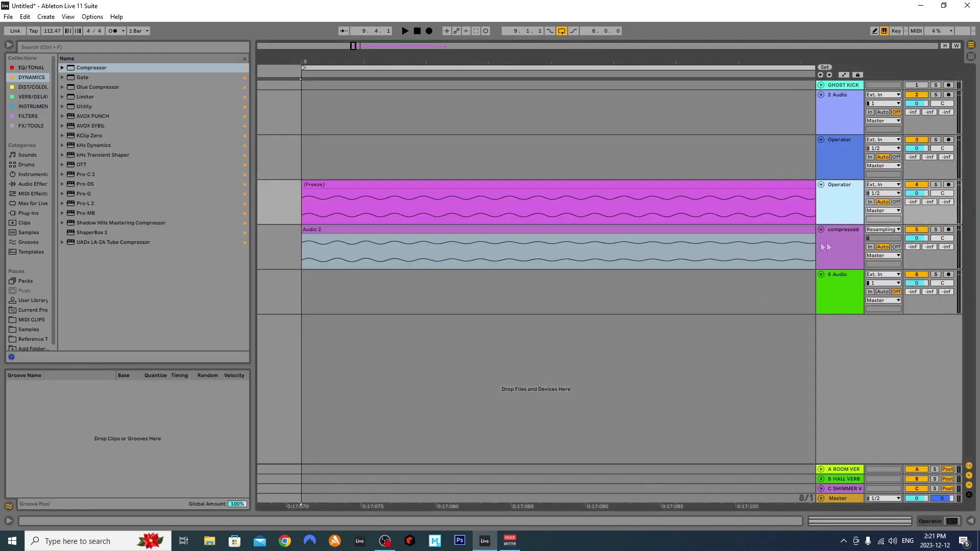
scroll(488, 279, down, 4)
click(499, 227)
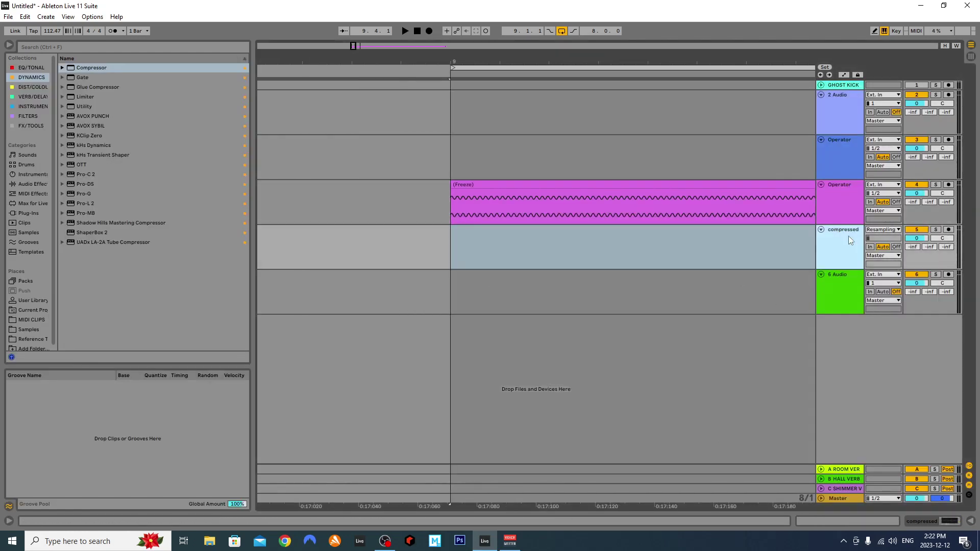
Step: Set the Operator track's Compressor to a ratio of 8.87:1, an attack of 102 ms and a release of 628 ms
double_click(842, 233)
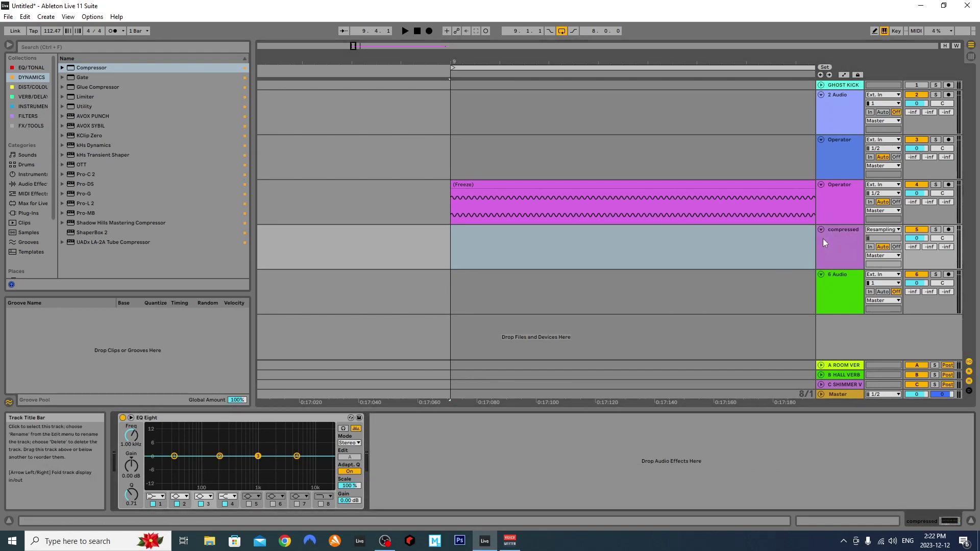
click(831, 212)
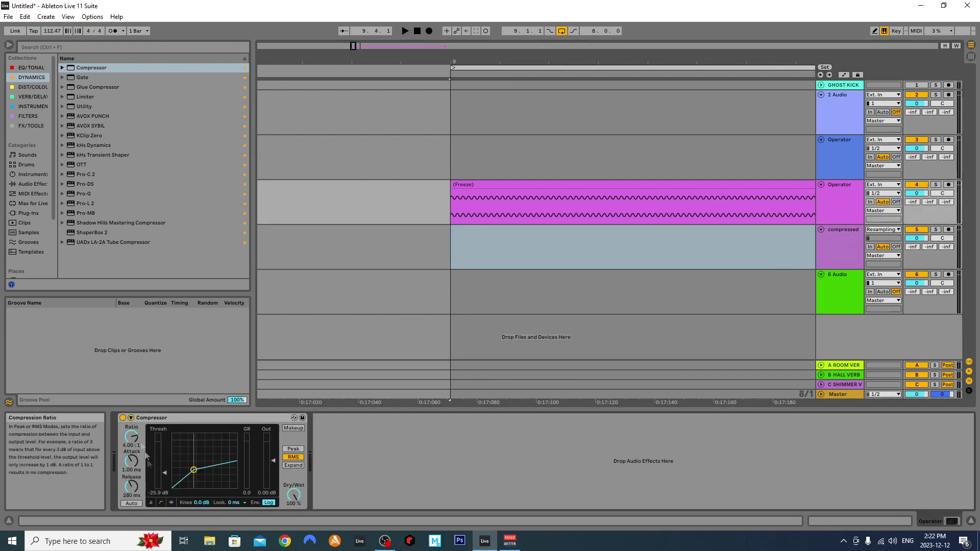
drag(132, 437, 131, 416)
drag(131, 461, 131, 479)
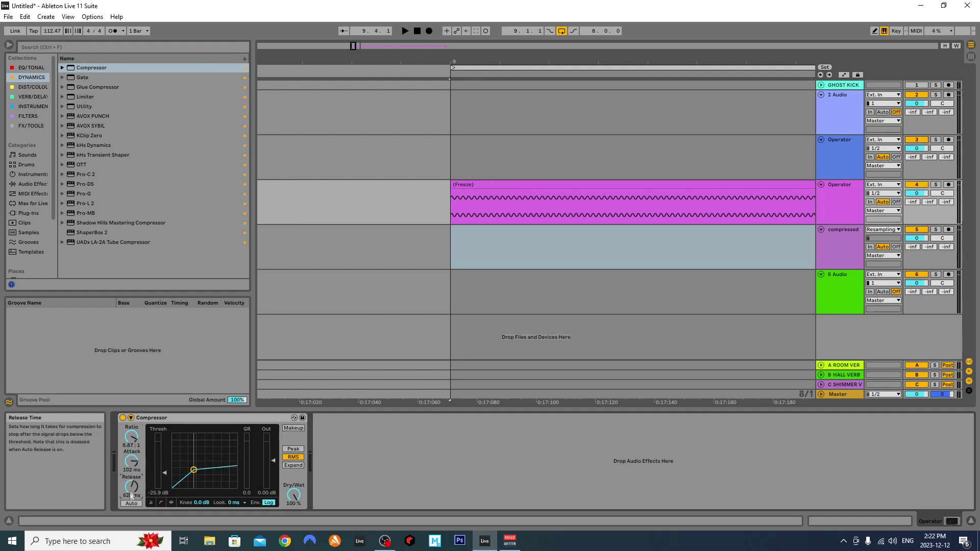
Step: Arm the compressed track and record the Operator output onto it from bar 9 to just past bar 10
click(451, 203)
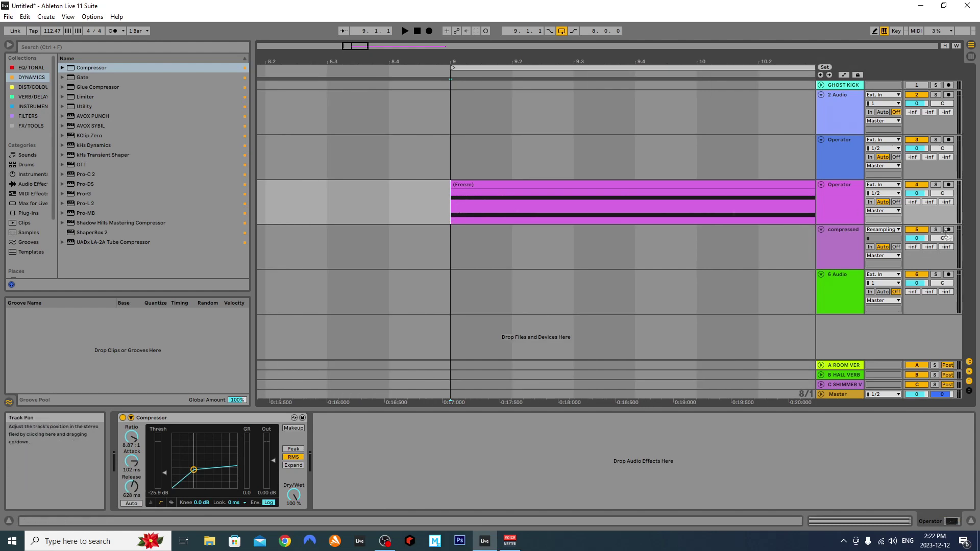
click(948, 229)
click(429, 30)
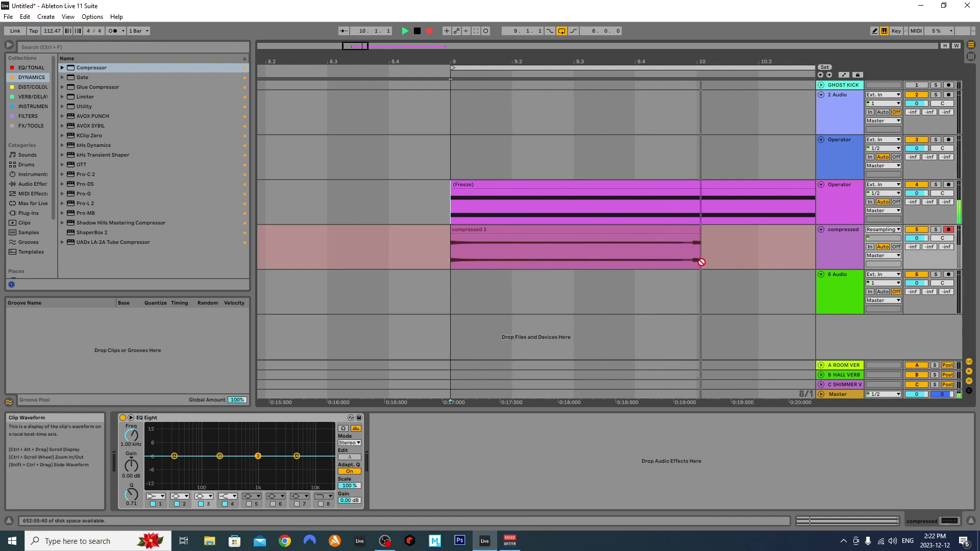
key(space)
Step: Open the compressed 3 clip and inspect how its level settles at the start of the waveform, and close the clip view
click(849, 253)
double_click(565, 232)
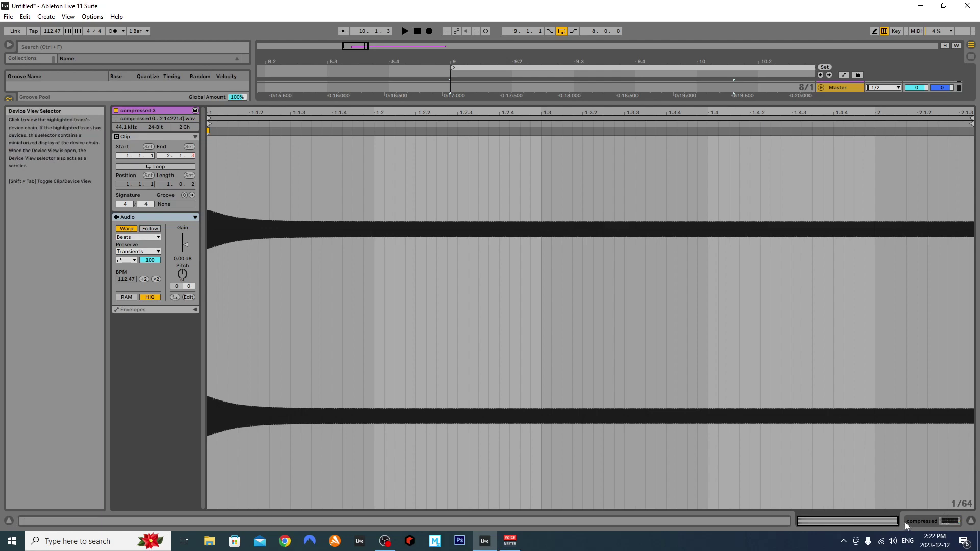
drag(897, 520, 859, 526)
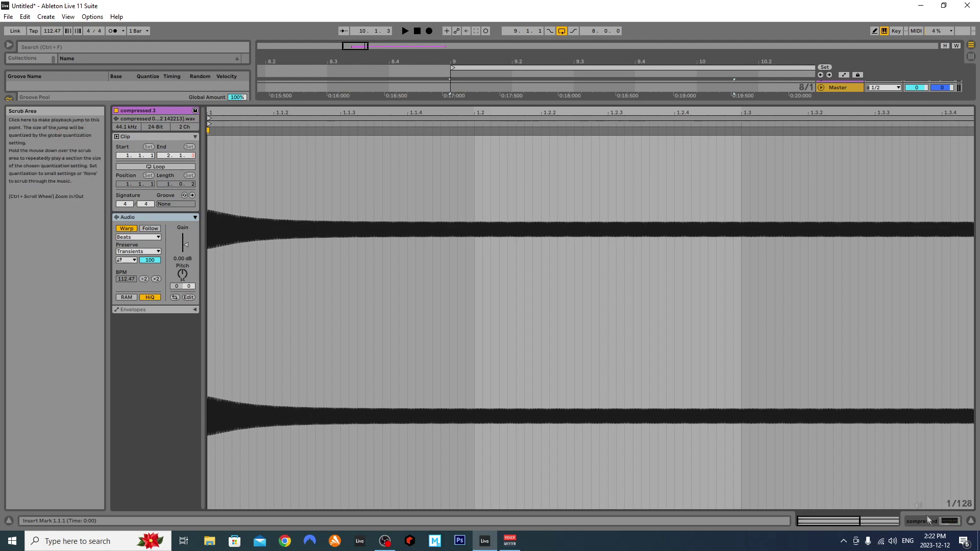
key(ctrl+alt+l)
Step: Delete the compressed 3 clip from the compressed track
click(531, 231)
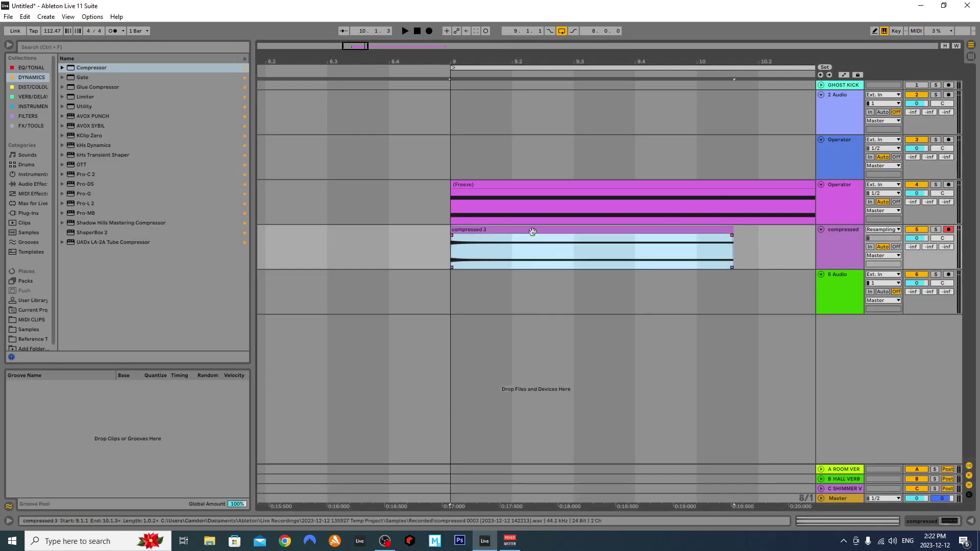
key(Delete)
Step: Set the arrangement grid to 1 bar, split the frozen Operator clip at bar 10 and delete everything after the split
scroll(532, 231, down, 5)
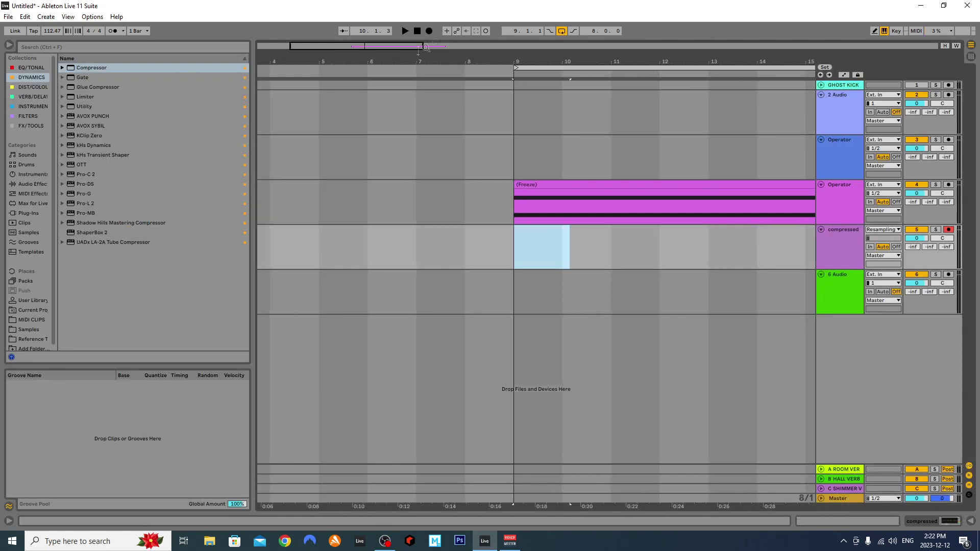
scroll(536, 280, right, 1)
right_click(502, 171)
key(Escape)
click(511, 202)
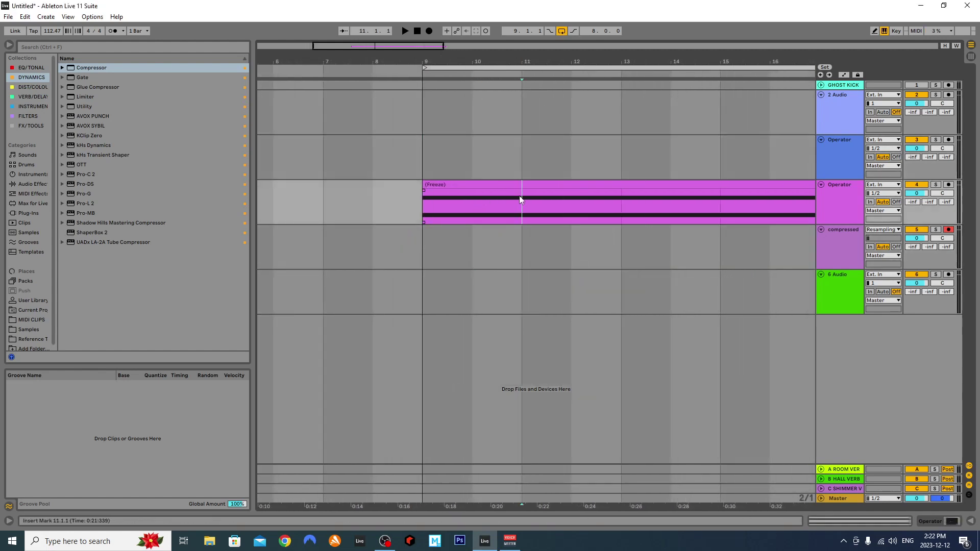
right_click(489, 211)
click(588, 381)
click(477, 195)
key(ctrl+e)
click(482, 185)
key(Delete)
Step: Duplicate the one-bar frozen clip to bars 11, 13 and 15 on the Operator track
click(434, 210)
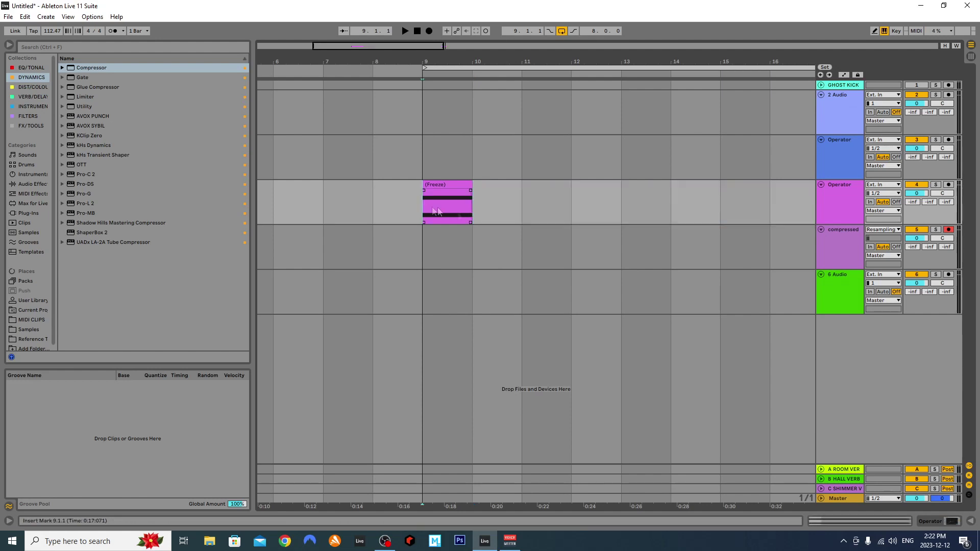
drag(449, 185, 547, 185)
shift+click(437, 187)
drag(438, 187, 637, 187)
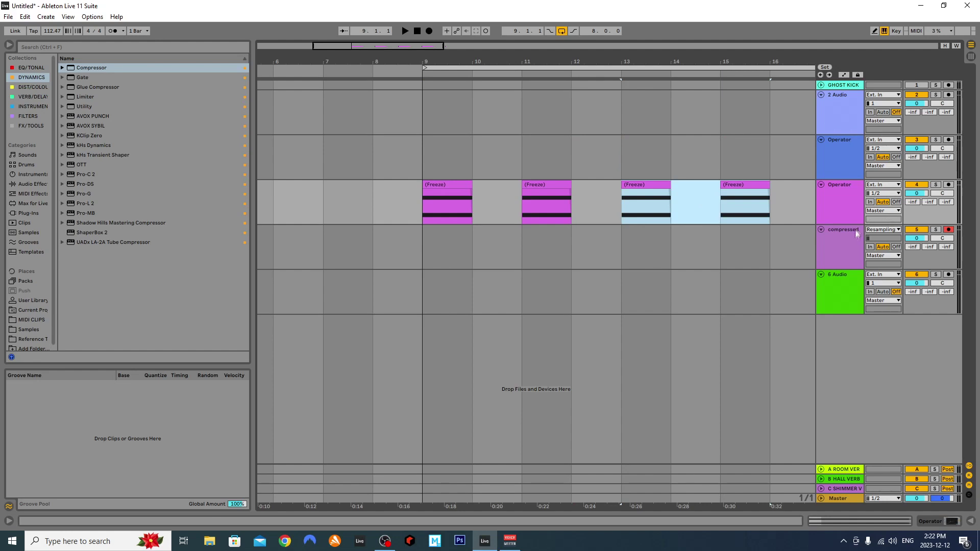
Step: Record the spaced one-bar frozen clips onto the compressed track from bar 9 to just past bar 12
double_click(851, 207)
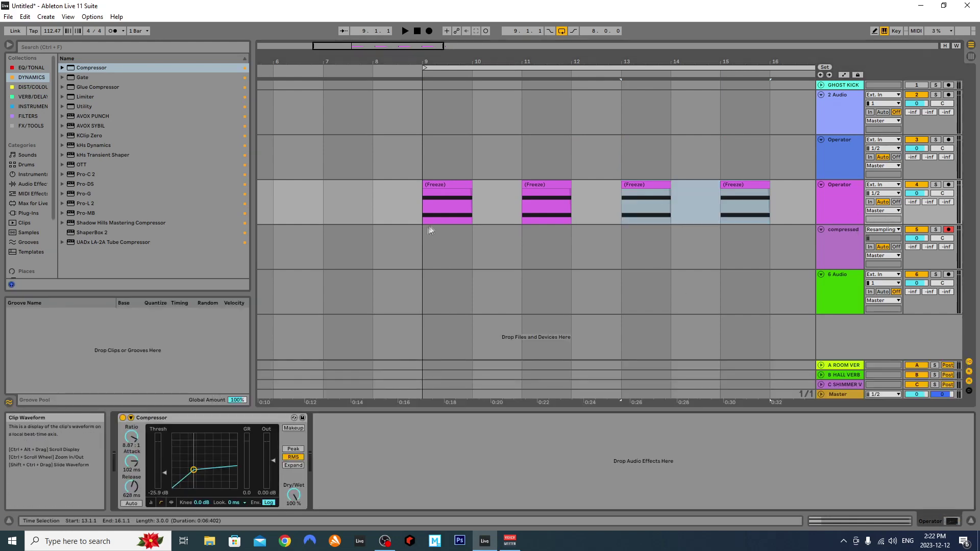
click(459, 251)
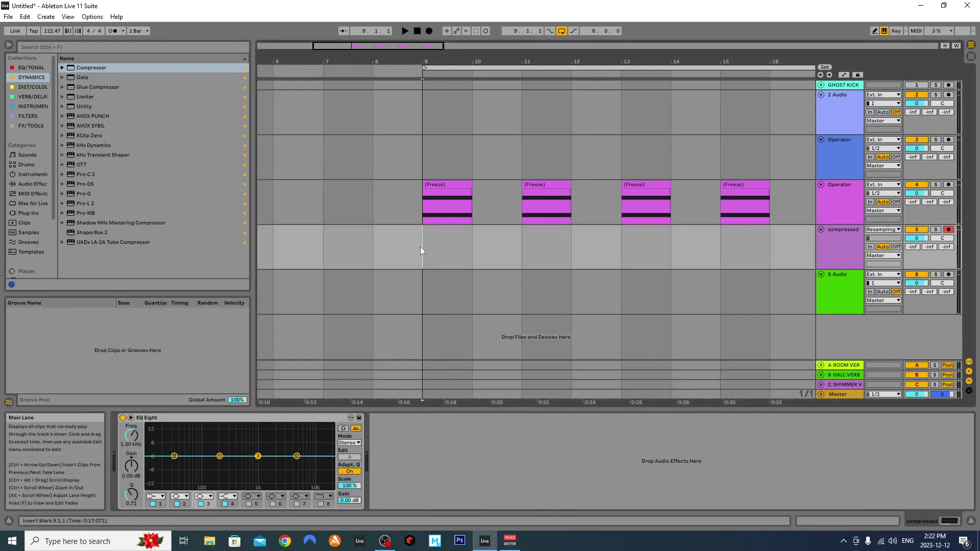
key(F9)
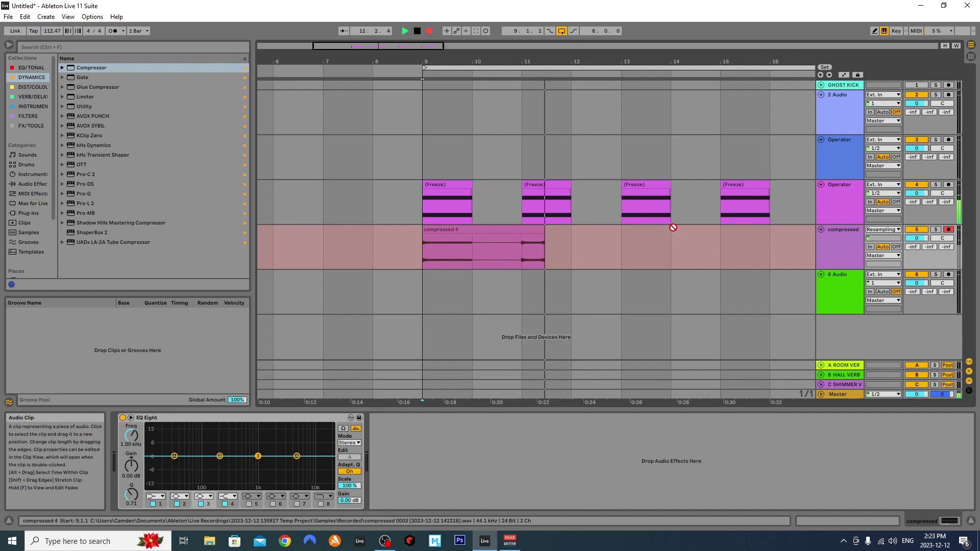
key(space)
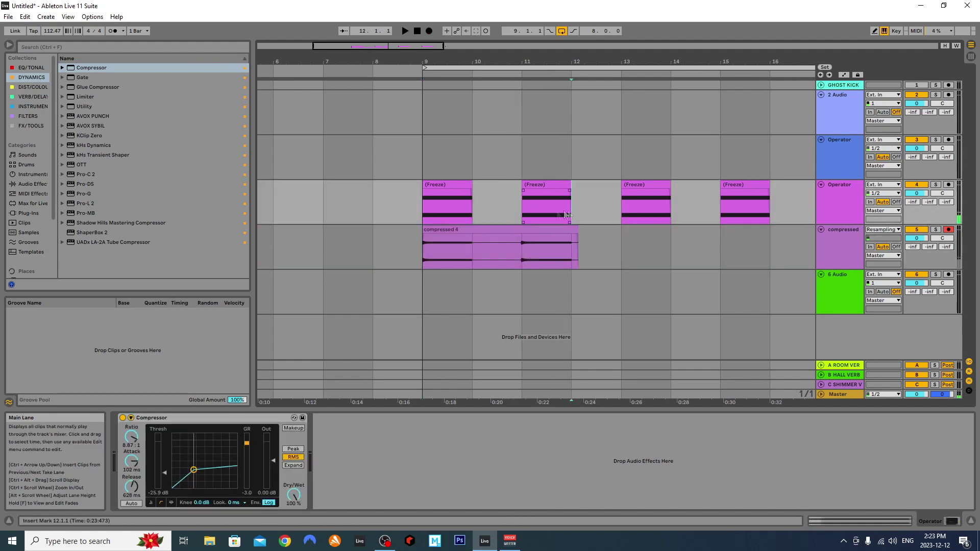
Step: Set the grid to 1/4, move the frozen clip at bar 11 to bar 10 and remove the section from 9.2 to 9.3
key(z)
right_click(454, 207)
click(480, 382)
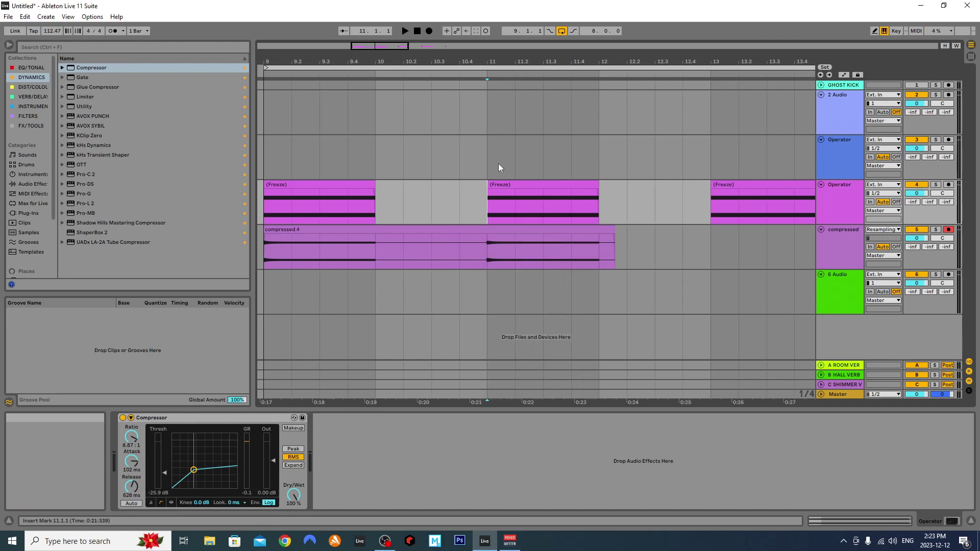
drag(514, 184, 324, 161)
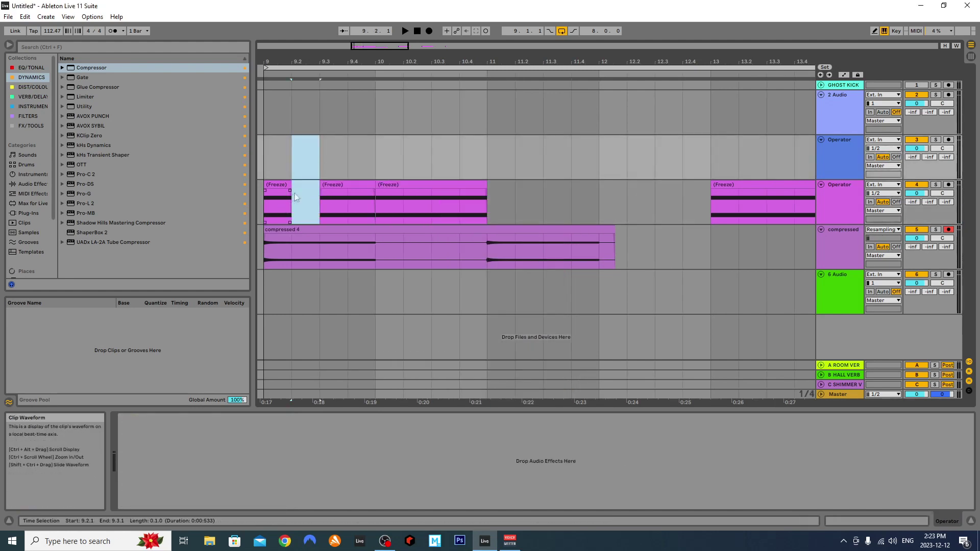
Step: Set the grid to 1/16 and cut gaps into the frozen clip, leaving one-sixteenth bursts at 9.1.1, 9.1.3 and 9.3.1
right_click(289, 196)
click(364, 363)
key(Delete)
drag(271, 204, 333, 204)
key(Delete)
key(Delete)
key(Delete)
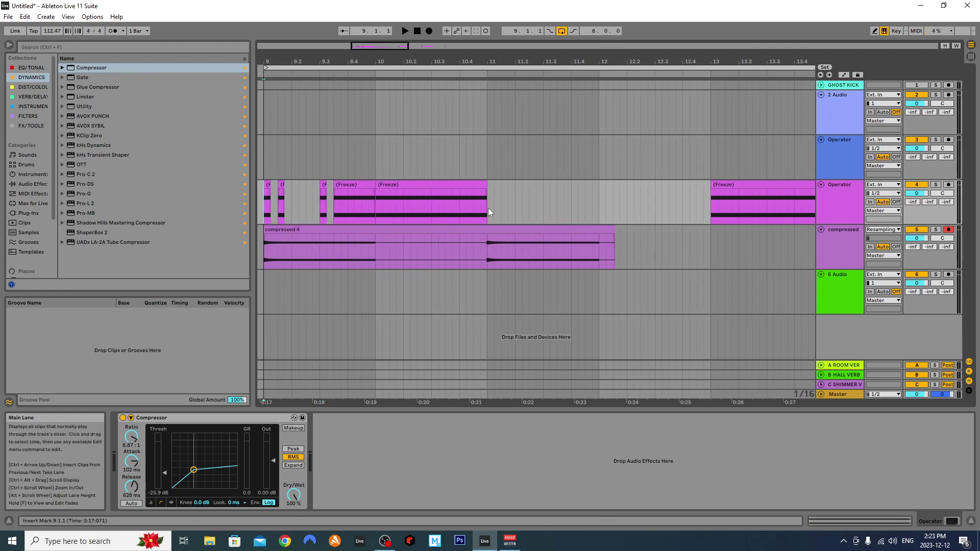
Step: Delete the compressed 4 recording and record the gapped frozen clips onto the compressed track from bar 9
click(489, 228)
key(Delete)
click(262, 204)
key(F9)
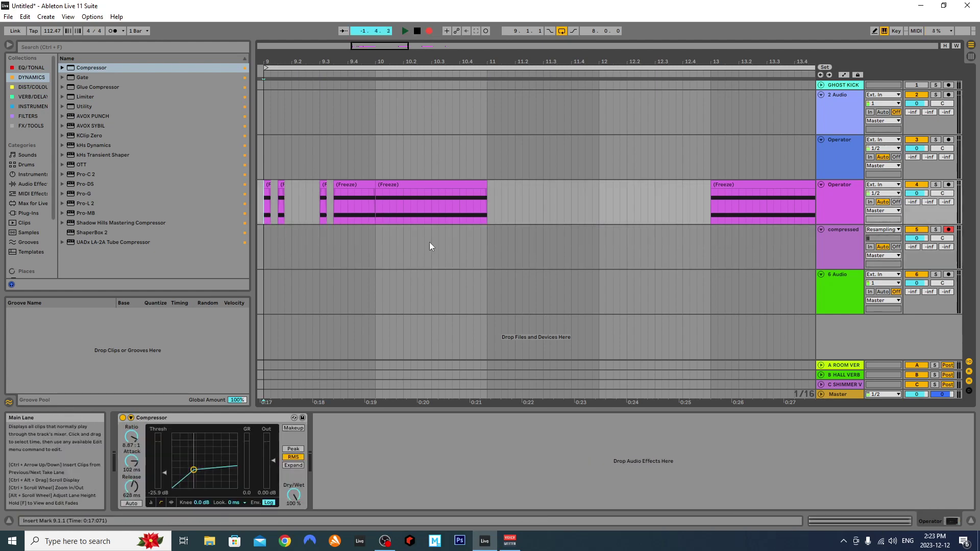
key(space)
Step: Open the compressed 5 clip and compare the levels of its separate bursts after short and long gaps, and close the clip view
scroll(276, 230, up, 2)
double_click(320, 231)
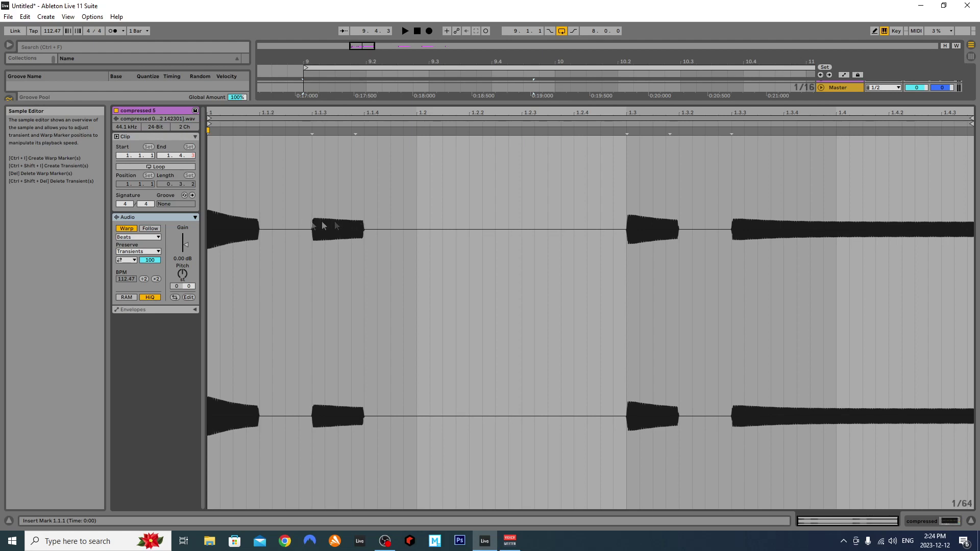
click(632, 230)
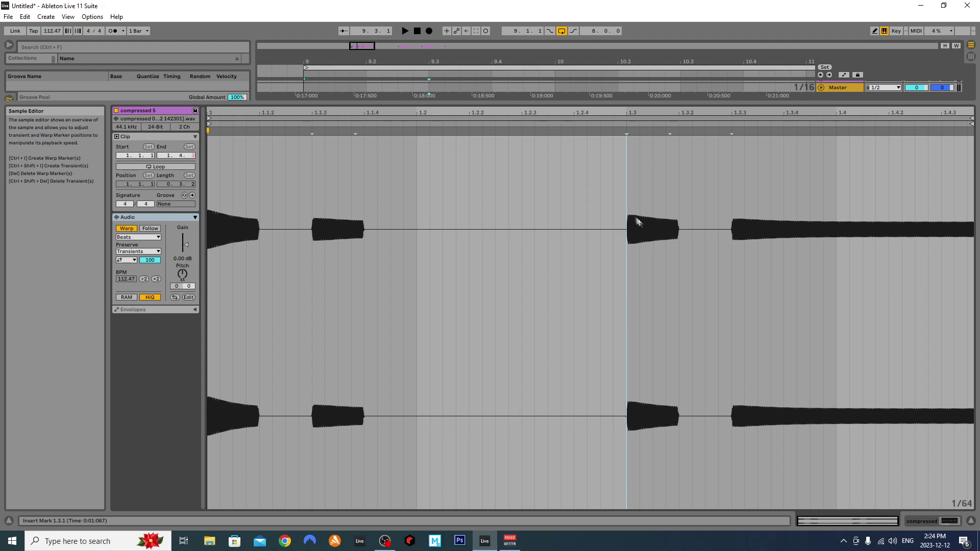
drag(628, 215, 679, 223)
drag(319, 215, 365, 212)
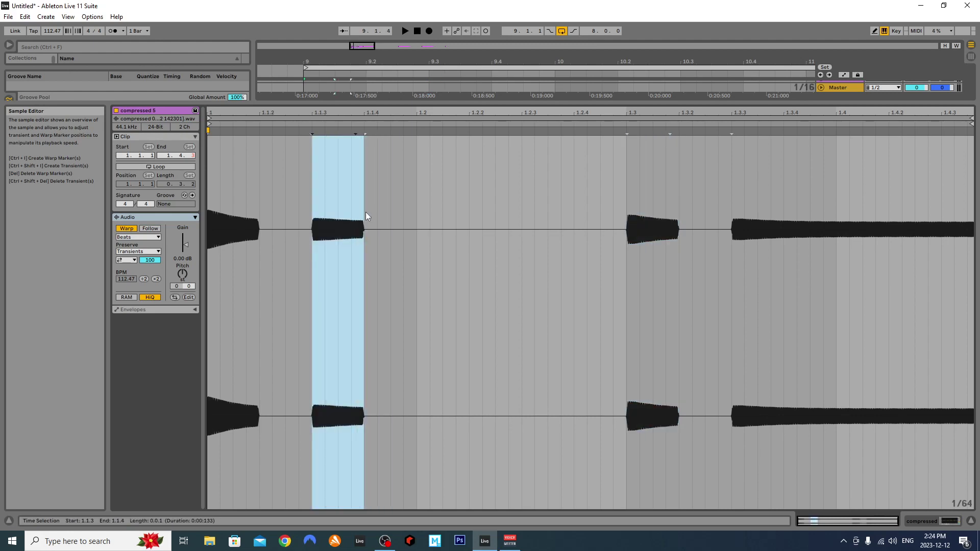
click(735, 226)
key(ctrl+alt+l)
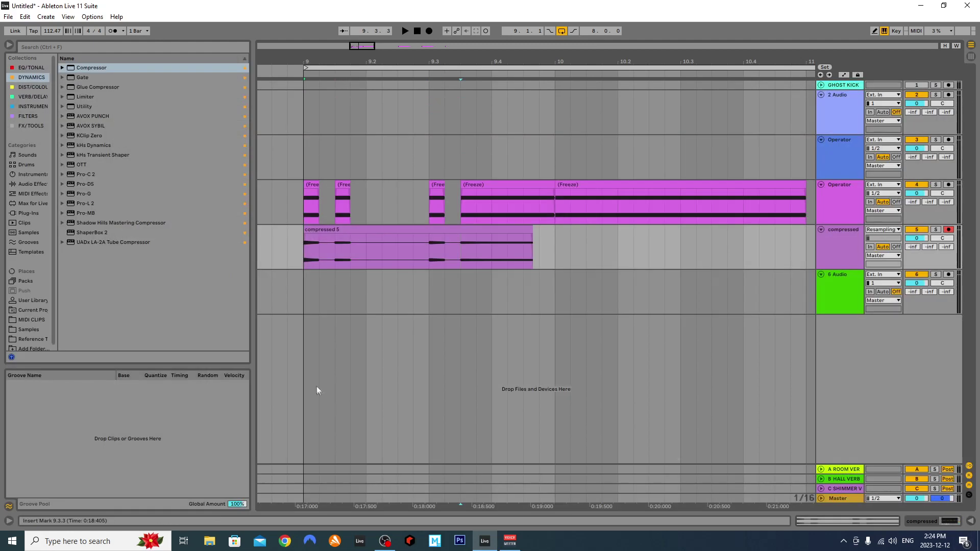
Step: Compare the start of the compressed 5 recording with the frozen bursts above it in the arrangement
click(491, 240)
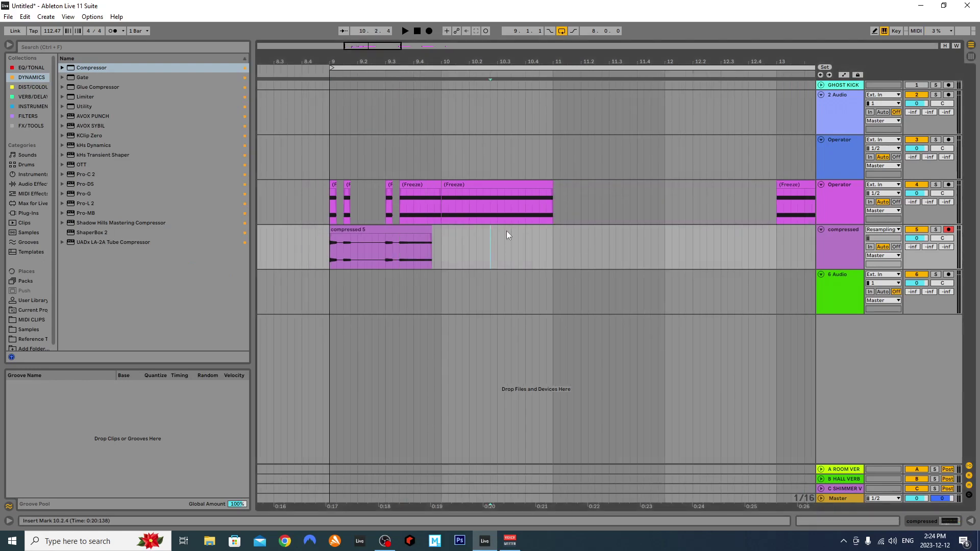
click(554, 254)
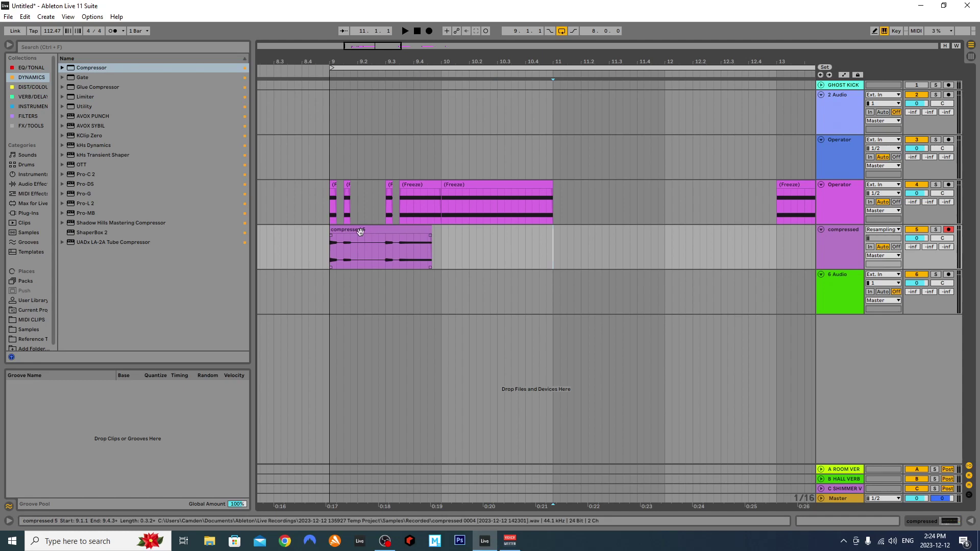
scroll(340, 249, up, 8)
click(323, 247)
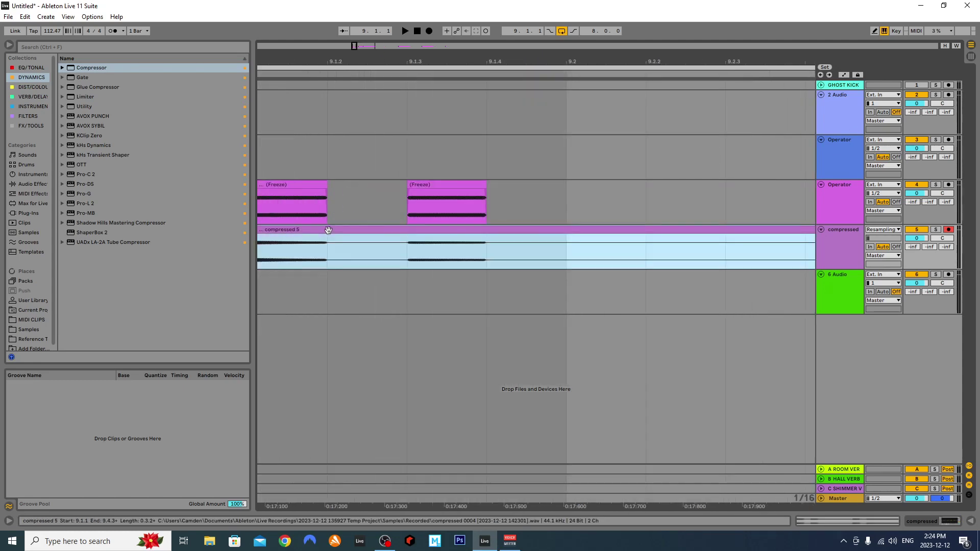
Step: Open the compressed 5 clip, examine how the burst levels decay and recover across the gaps, and close the clip view
click(372, 234)
double_click(375, 230)
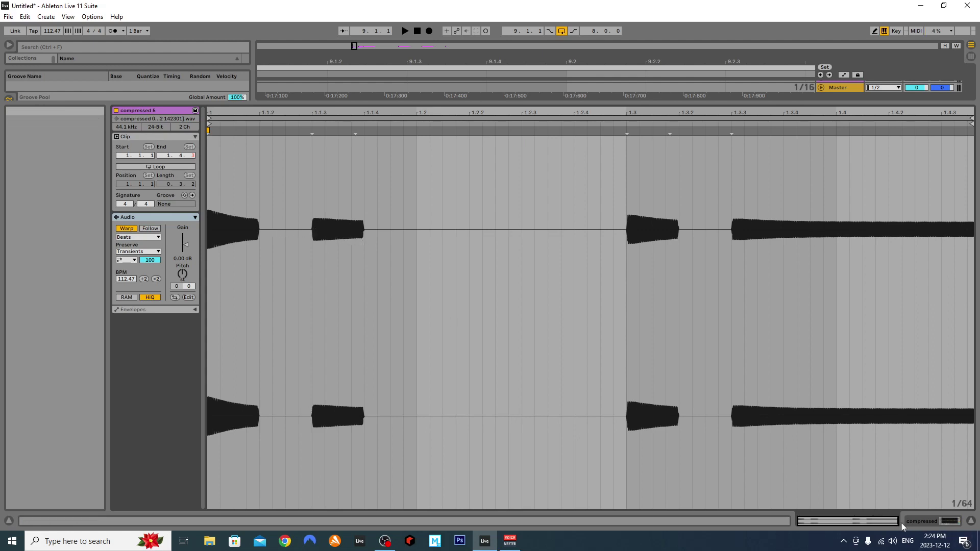
drag(897, 520, 812, 520)
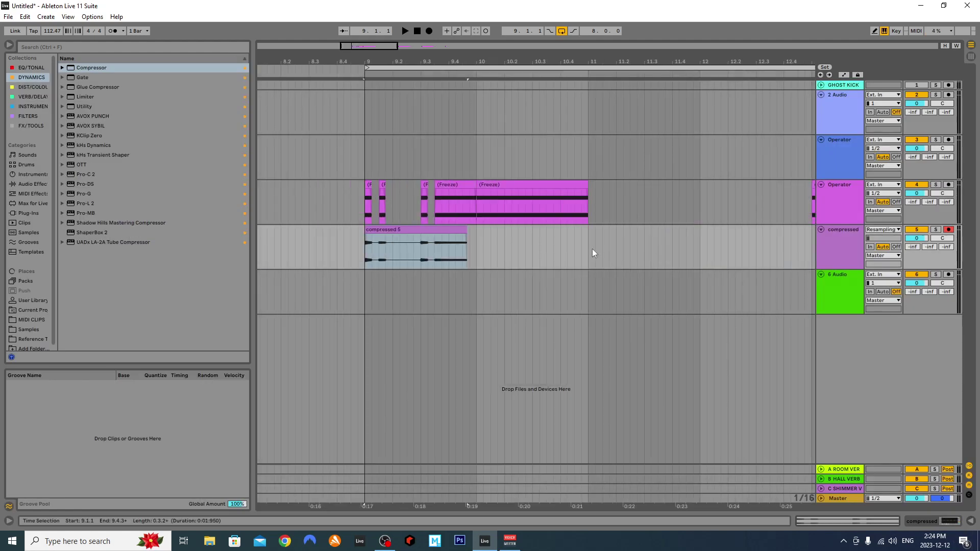
click(592, 250)
drag(592, 249, 369, 189)
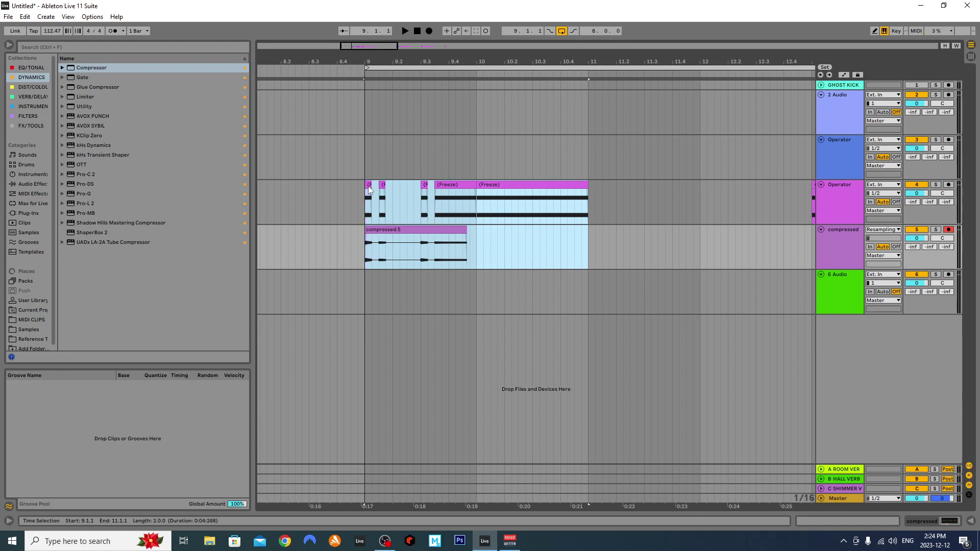
key(Delete)
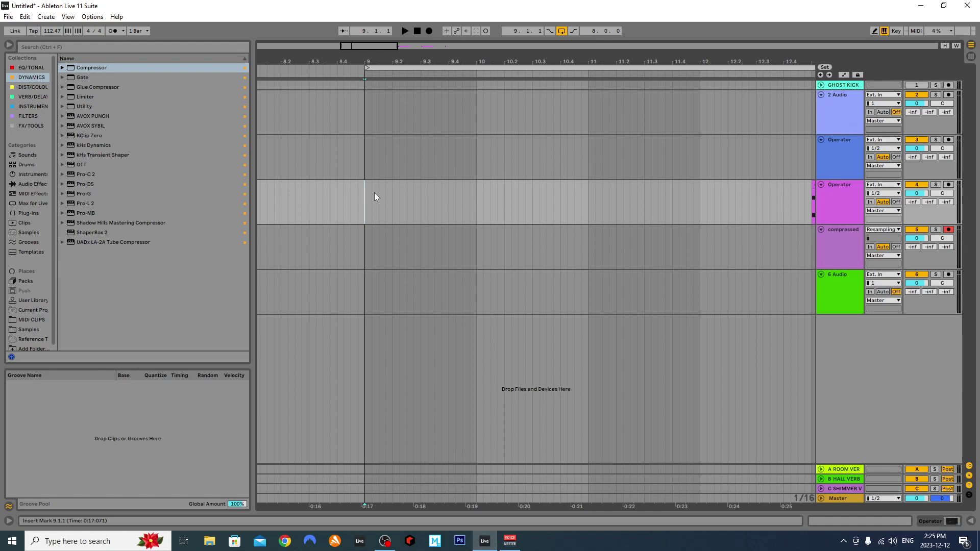
key(ctrl+v)
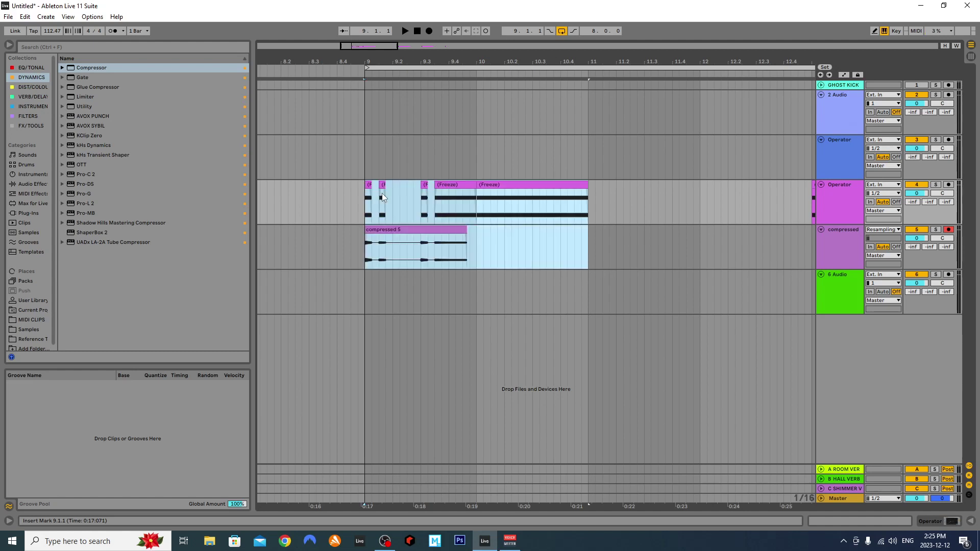
Step: Show the compressed track's EQ Eight, solo the track, and play the recorded bursts from 9.1.1 to check their spectrum
double_click(844, 245)
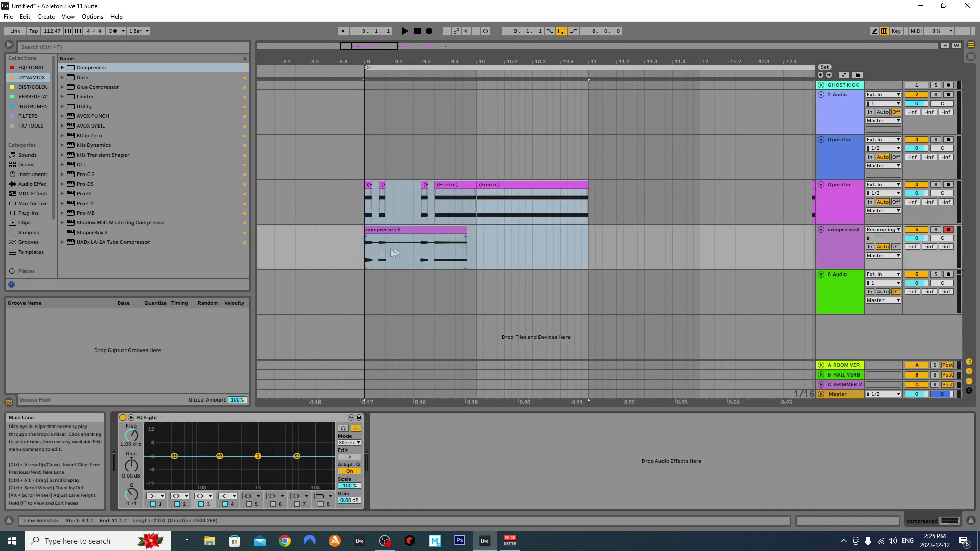
click(360, 250)
ctrl+scroll(360, 249, up, 5)
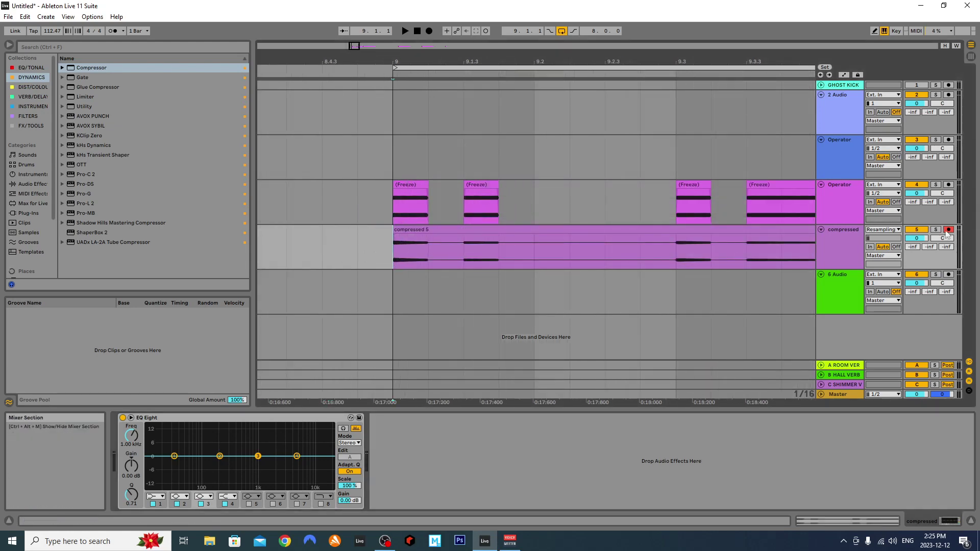
click(936, 230)
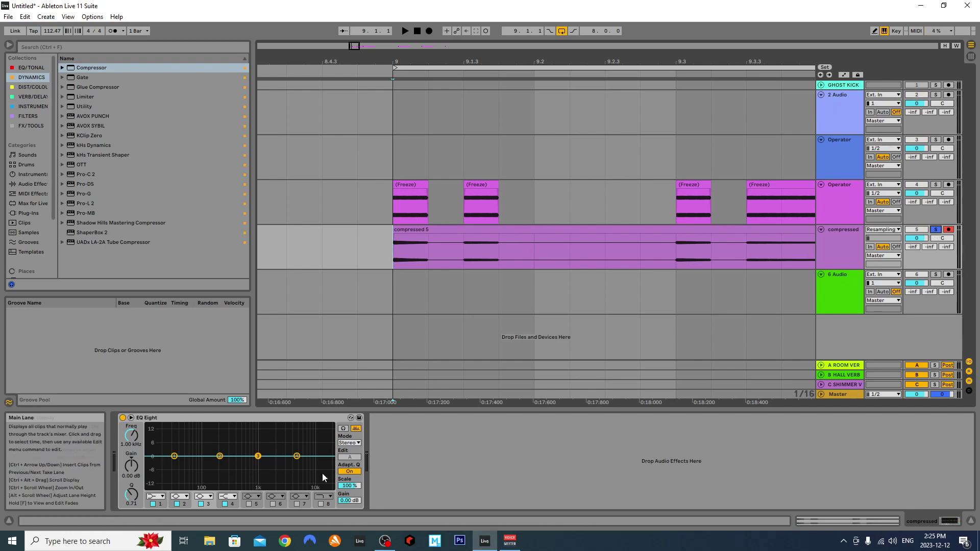
key(space)
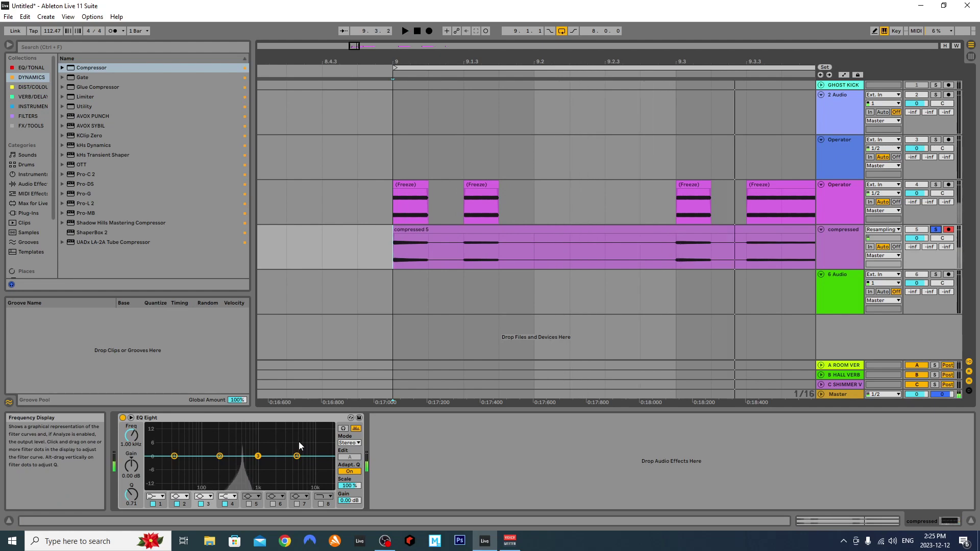
key(space)
Step: Expand the EQ Eight frequency display and play the compressed recording to examine the sine wave's peak
double_click(259, 446)
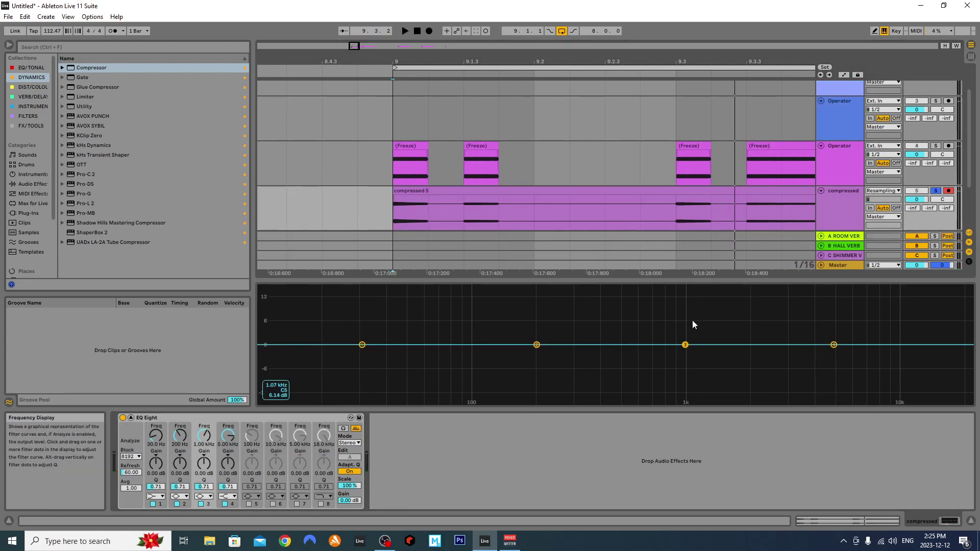
key(space)
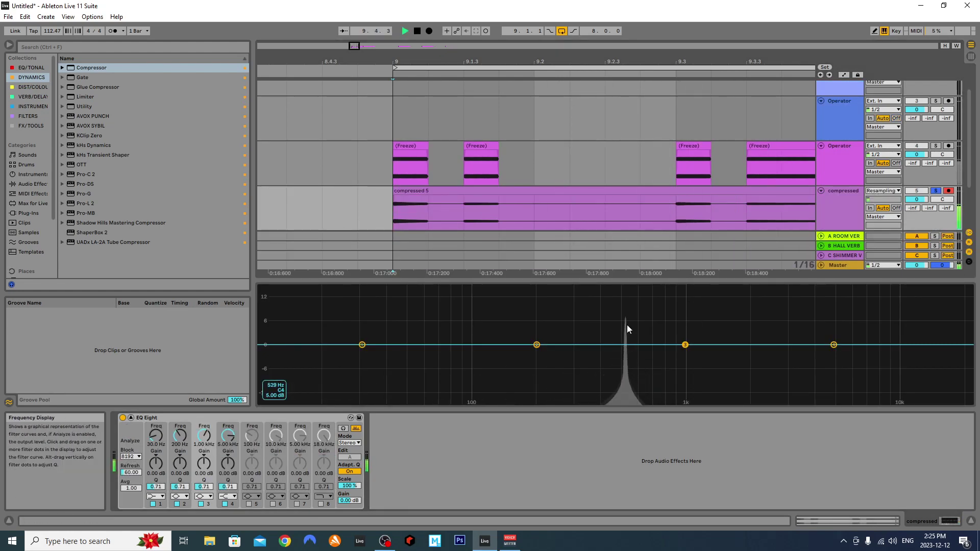
key(space)
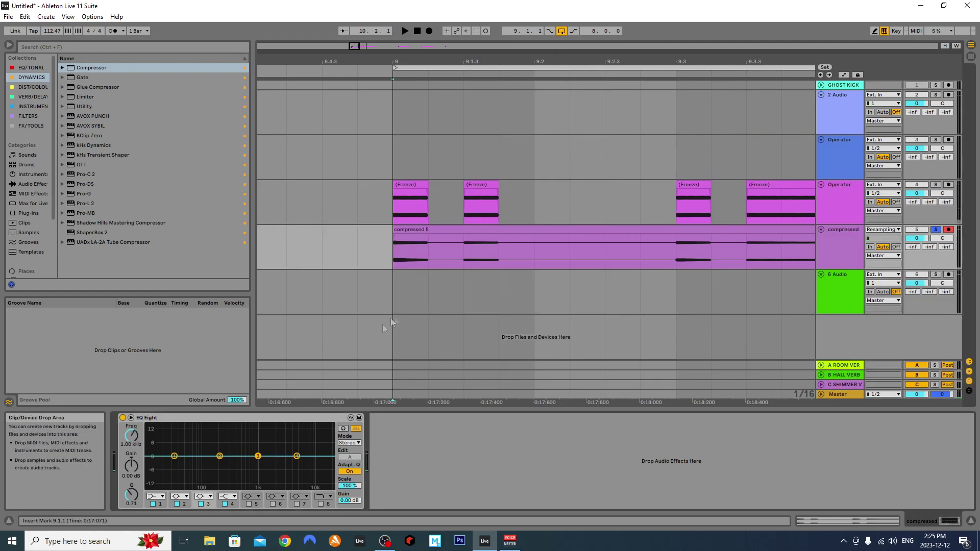
Step: Set the arrangement's fixed grid to 8 bars and place the insert marker on the compressed track at 17.1.1
scroll(482, 200, down, 5)
scroll(309, 223, up, 4)
scroll(317, 225, down, 3)
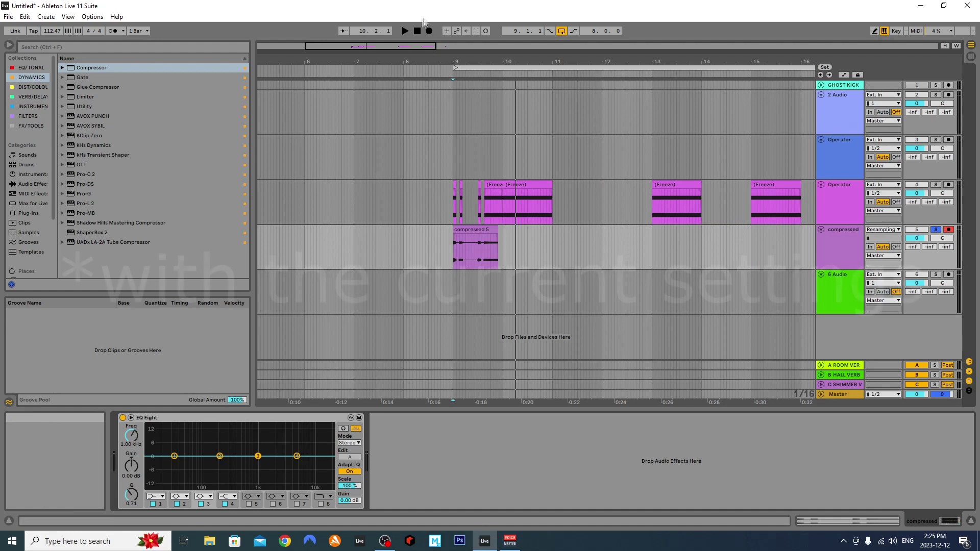
click(396, 45)
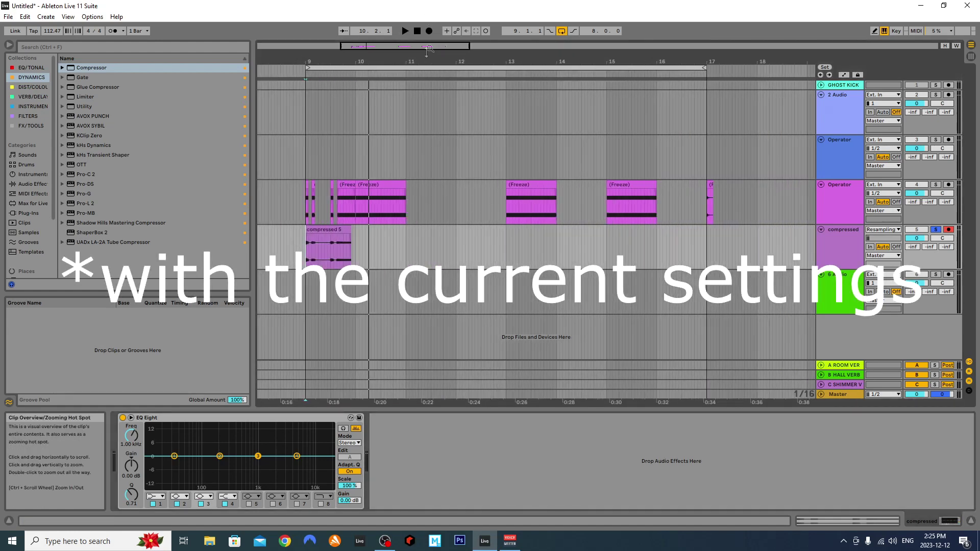
right_click(373, 247)
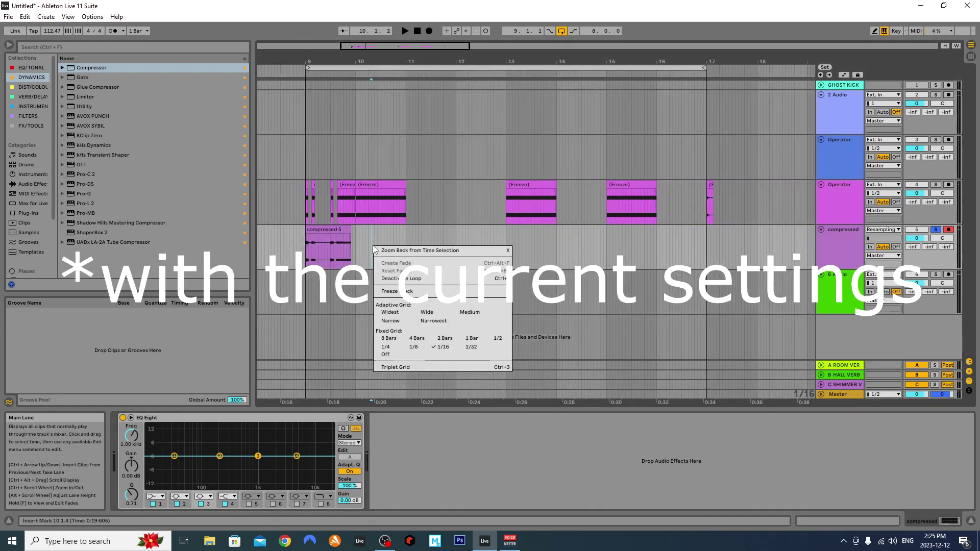
click(390, 338)
click(721, 231)
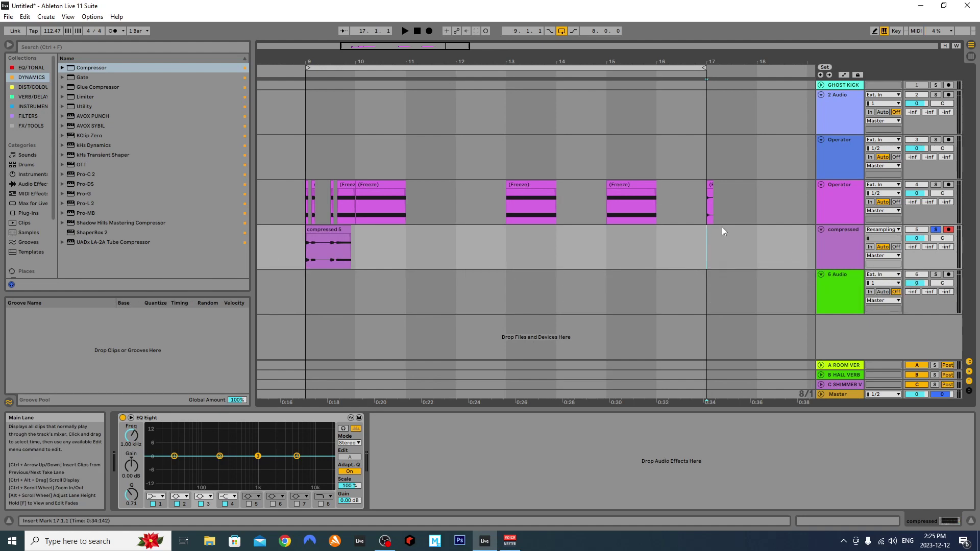
Step: Fold the frozen Operator track and the compressed track, and select the unfrozen Operator track above them
click(819, 200)
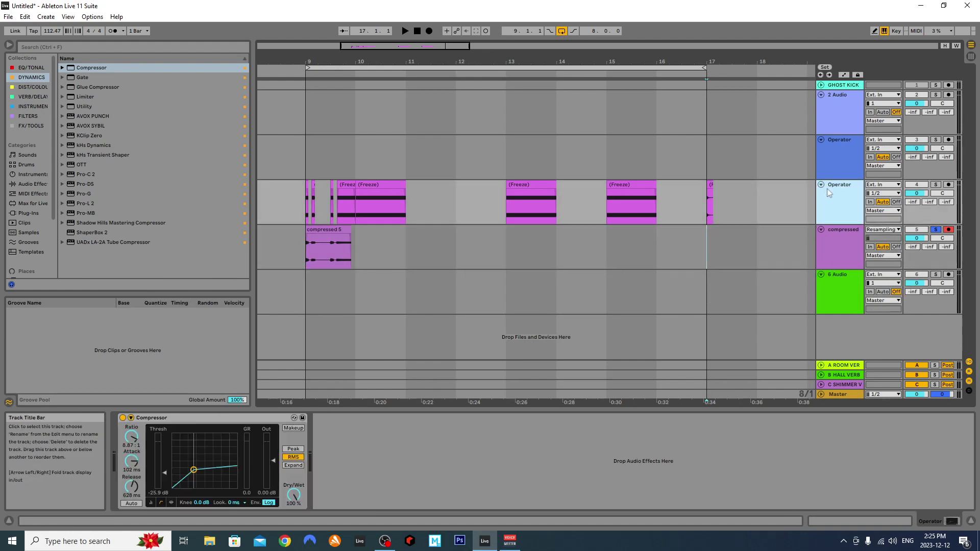
click(821, 185)
click(821, 195)
click(825, 158)
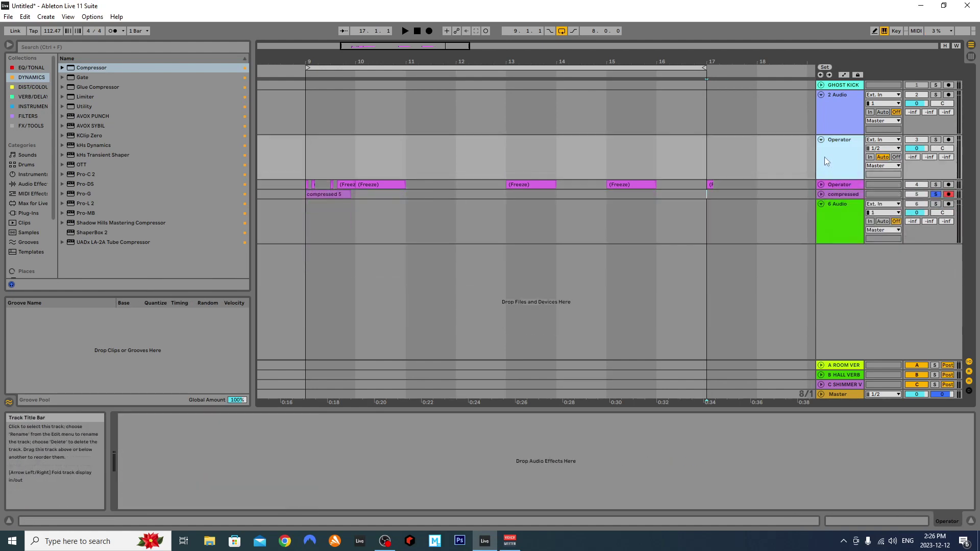